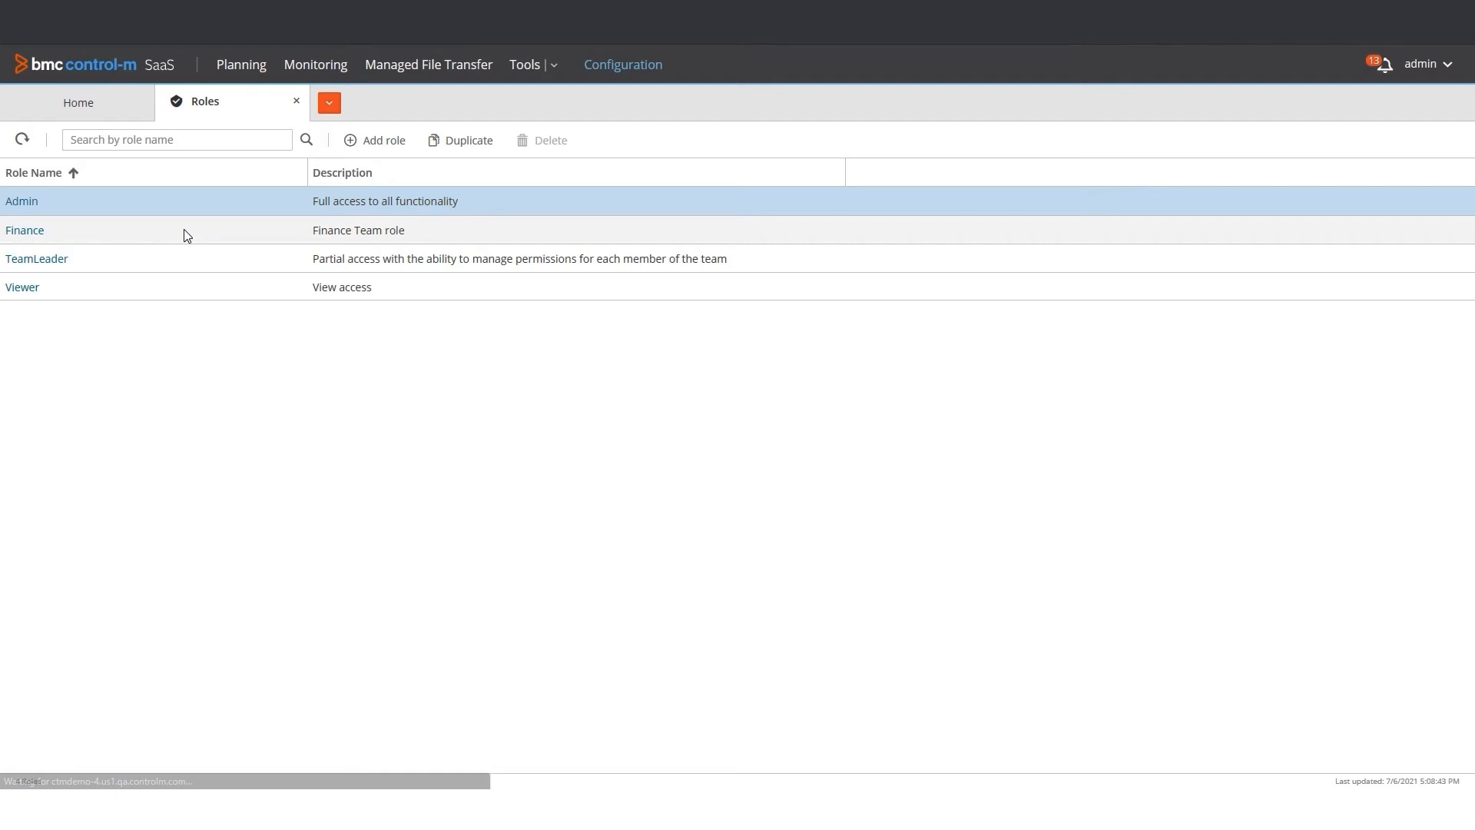
Duplicate the TeamLeader role, naming the copy DataProcessing with the description "Authorization for Data Processing Team"
{"action": "left_click", "coordinate": [113, 259]}
{"action": "left_click", "coordinate": [454, 145]}
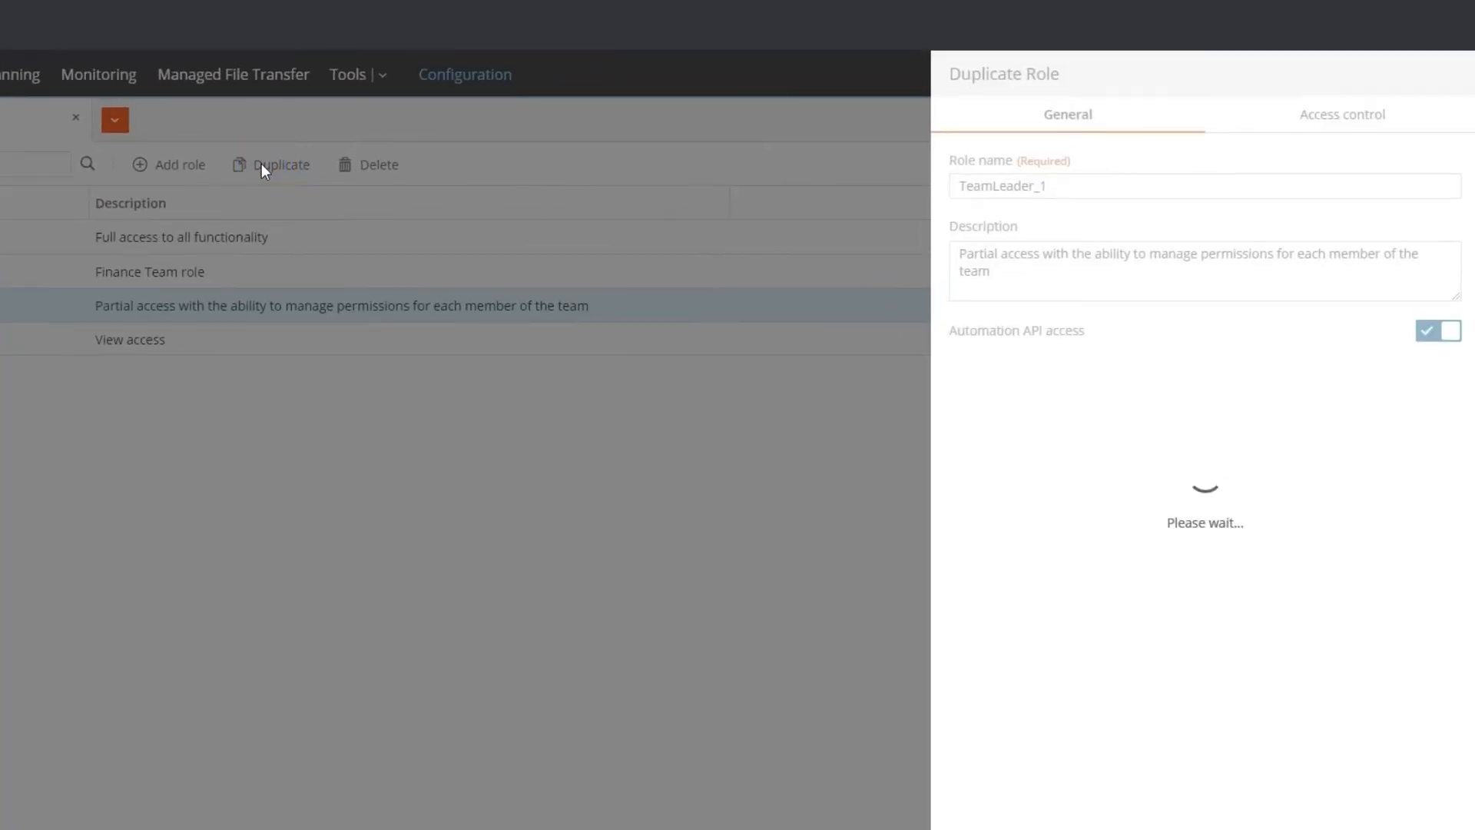
{"action": "left_click_drag", "start_coordinate": [1071, 184], "coordinate": [855, 203]}
{"action": "type", "text": "DataProcessing"}
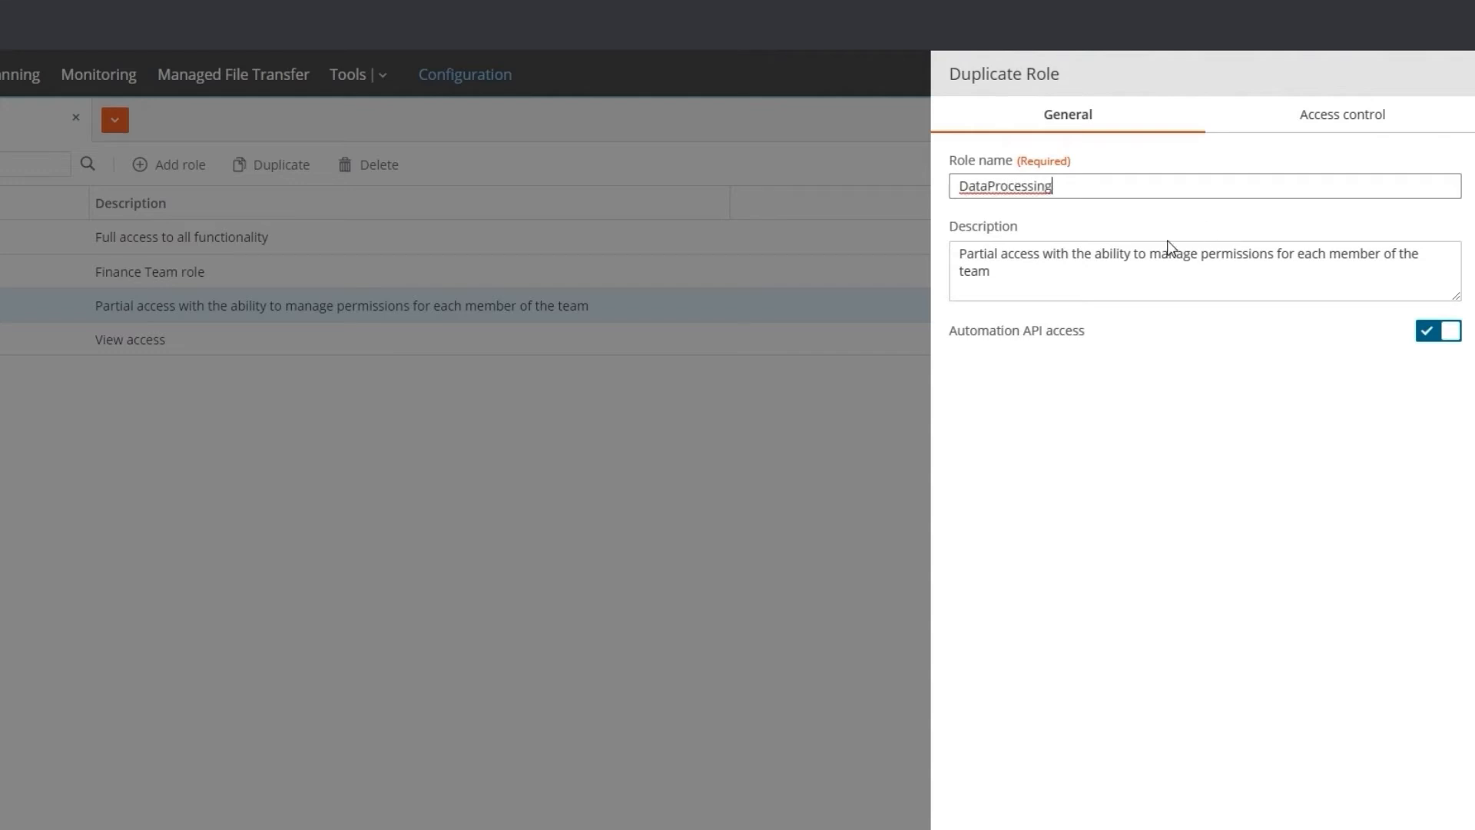
{"action": "left_click_drag", "start_coordinate": [960, 253], "coordinate": [952, 313]}
{"action": "type", "text": "Au"}
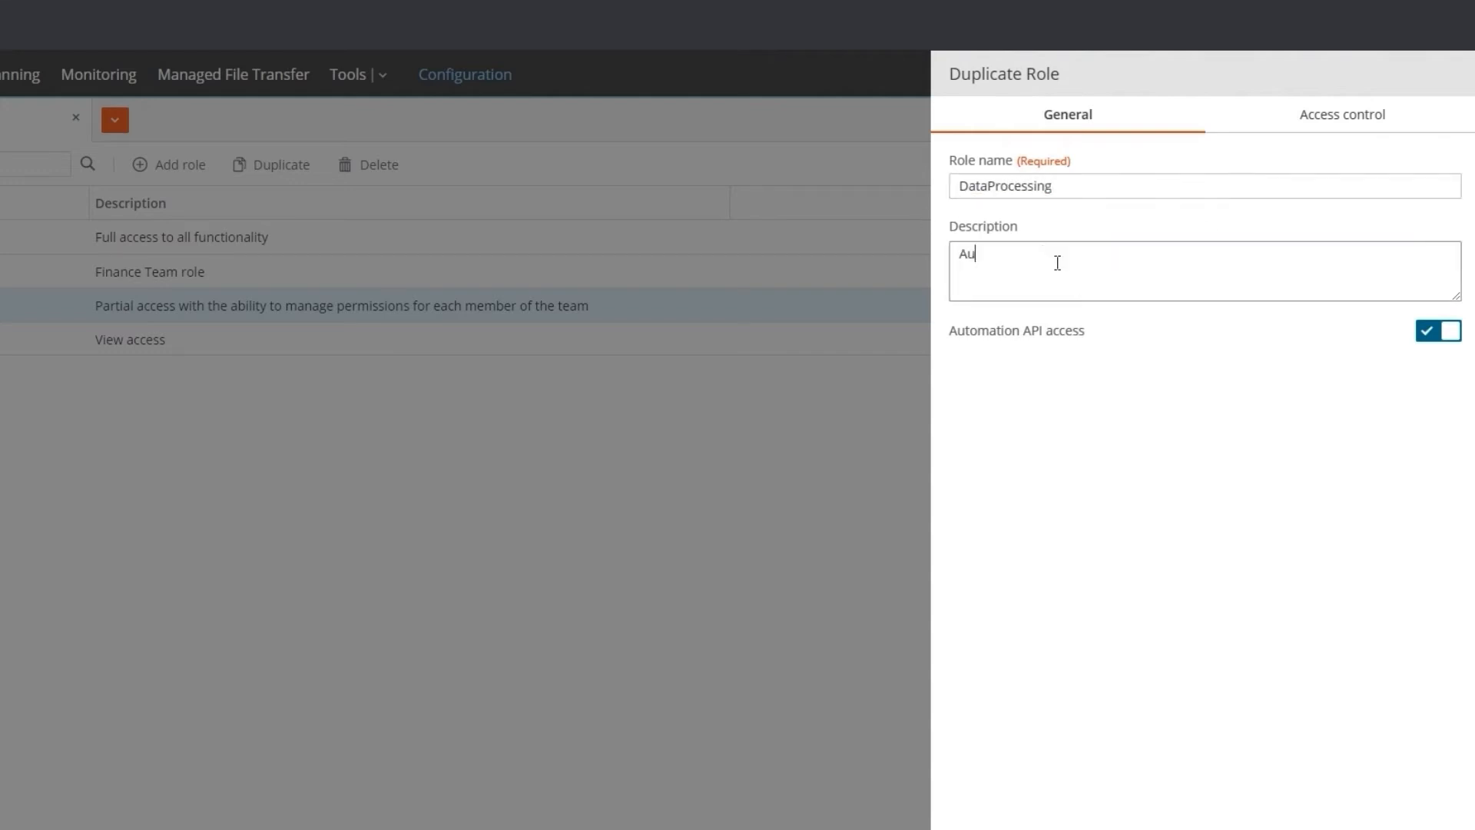
{"action": "type", "text": "thorization for Data Processing Team"}
In the role's Planning access, limit the folder permissions to the name pattern DP* and allow Run
{"action": "left_click", "coordinate": [1341, 114]}
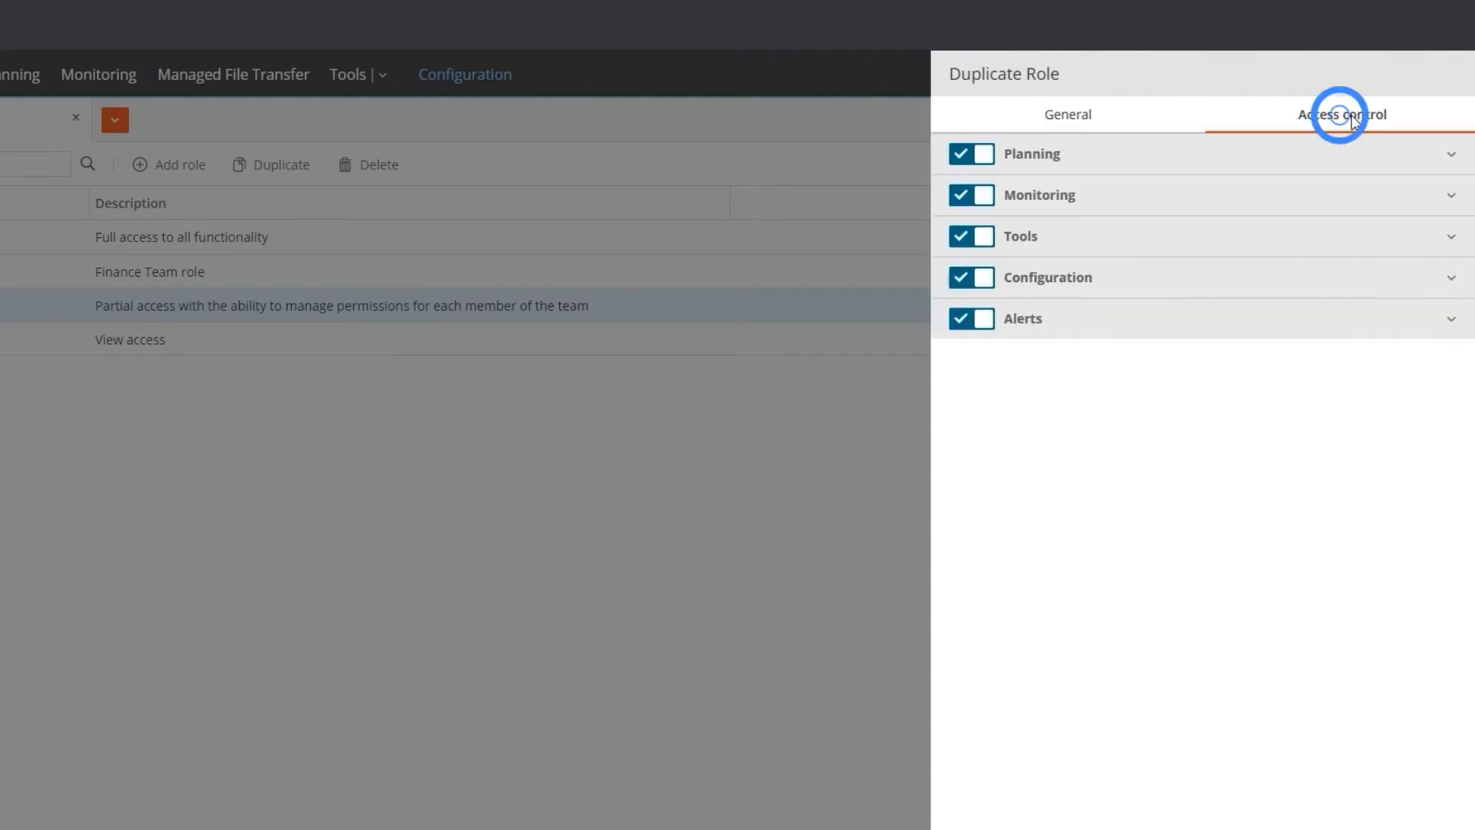
{"action": "left_click", "coordinate": [1389, 152]}
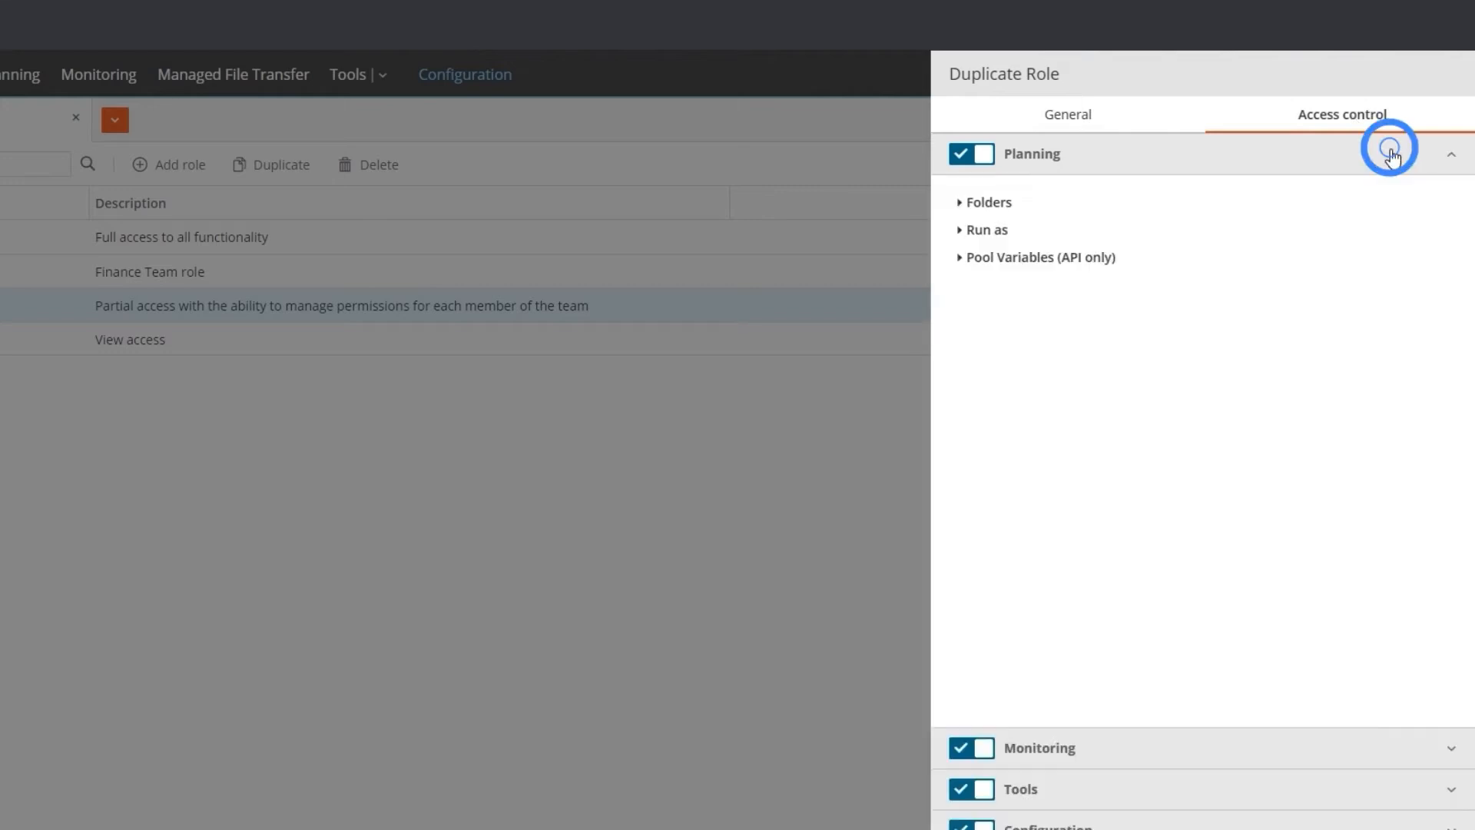
{"action": "left_click", "coordinate": [959, 202]}
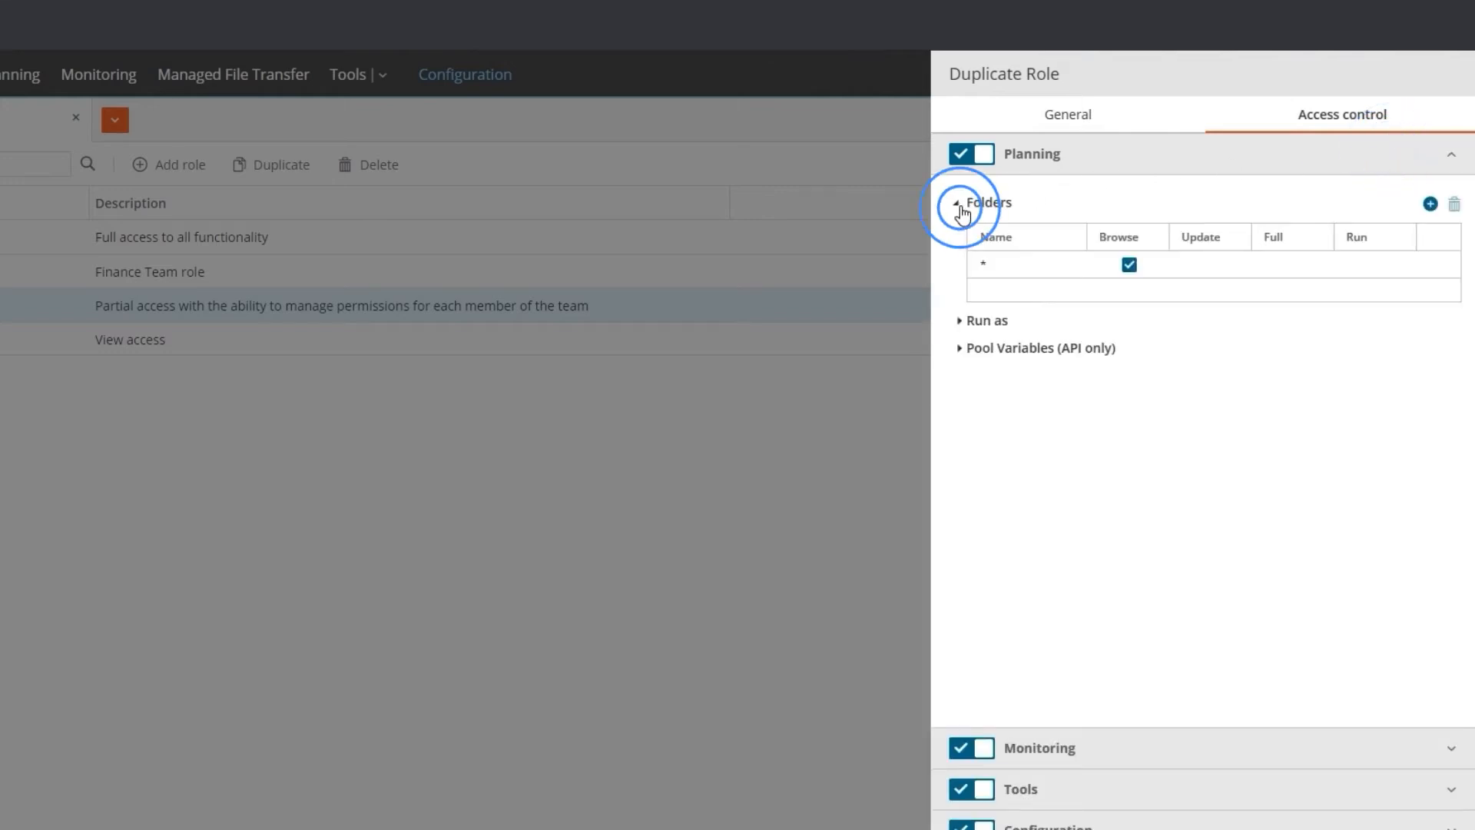
{"action": "left_click", "coordinate": [1014, 265]}
{"action": "left_click", "coordinate": [1013, 268]}
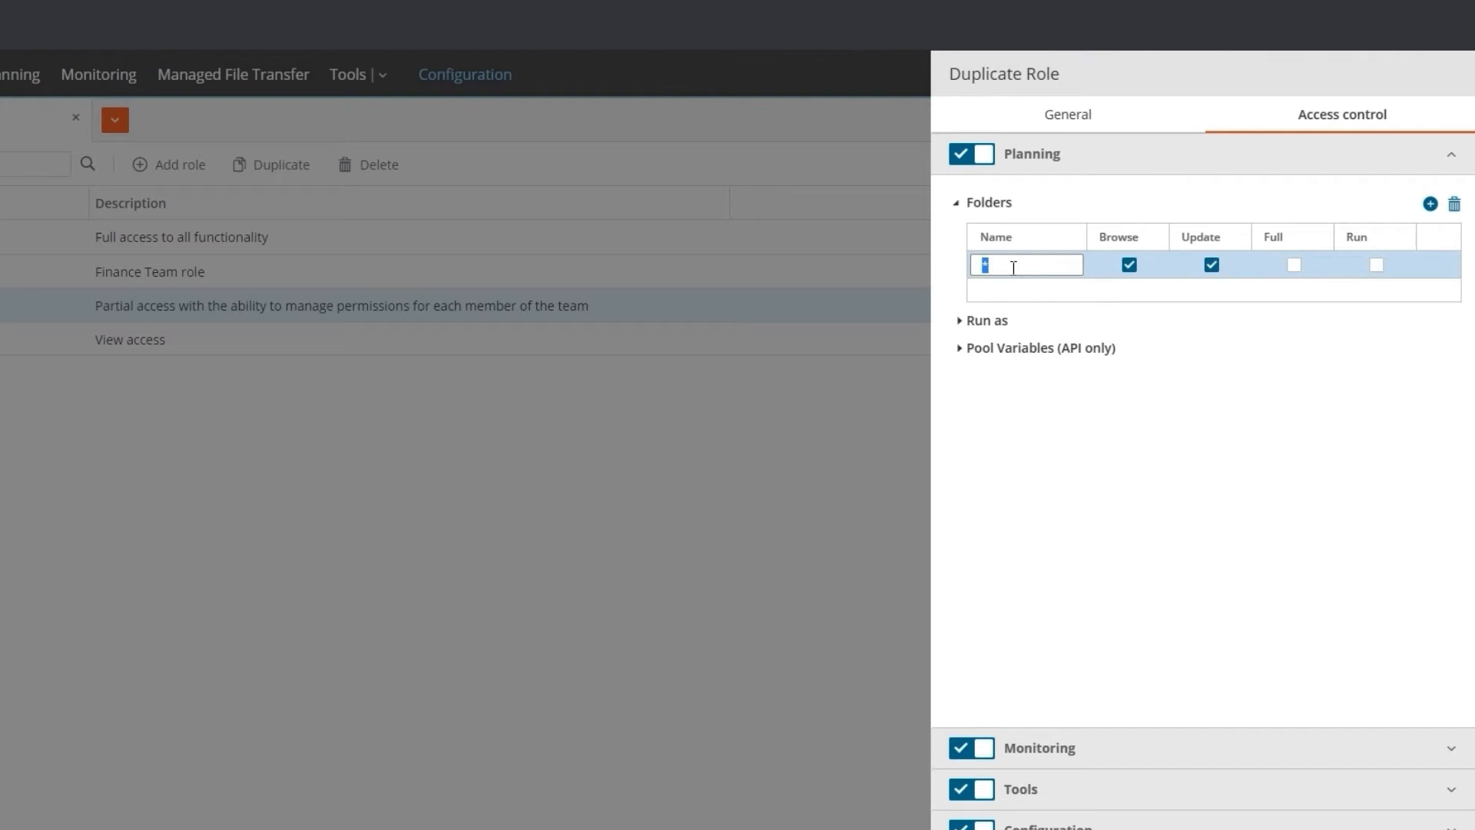
{"action": "type", "text": "DP*"}
{"action": "left_click", "coordinate": [1376, 265]}
Examine the Actions and View options in the Monitoring job permissions' access level, and expand the services permissions
{"action": "left_click", "coordinate": [1450, 749]}
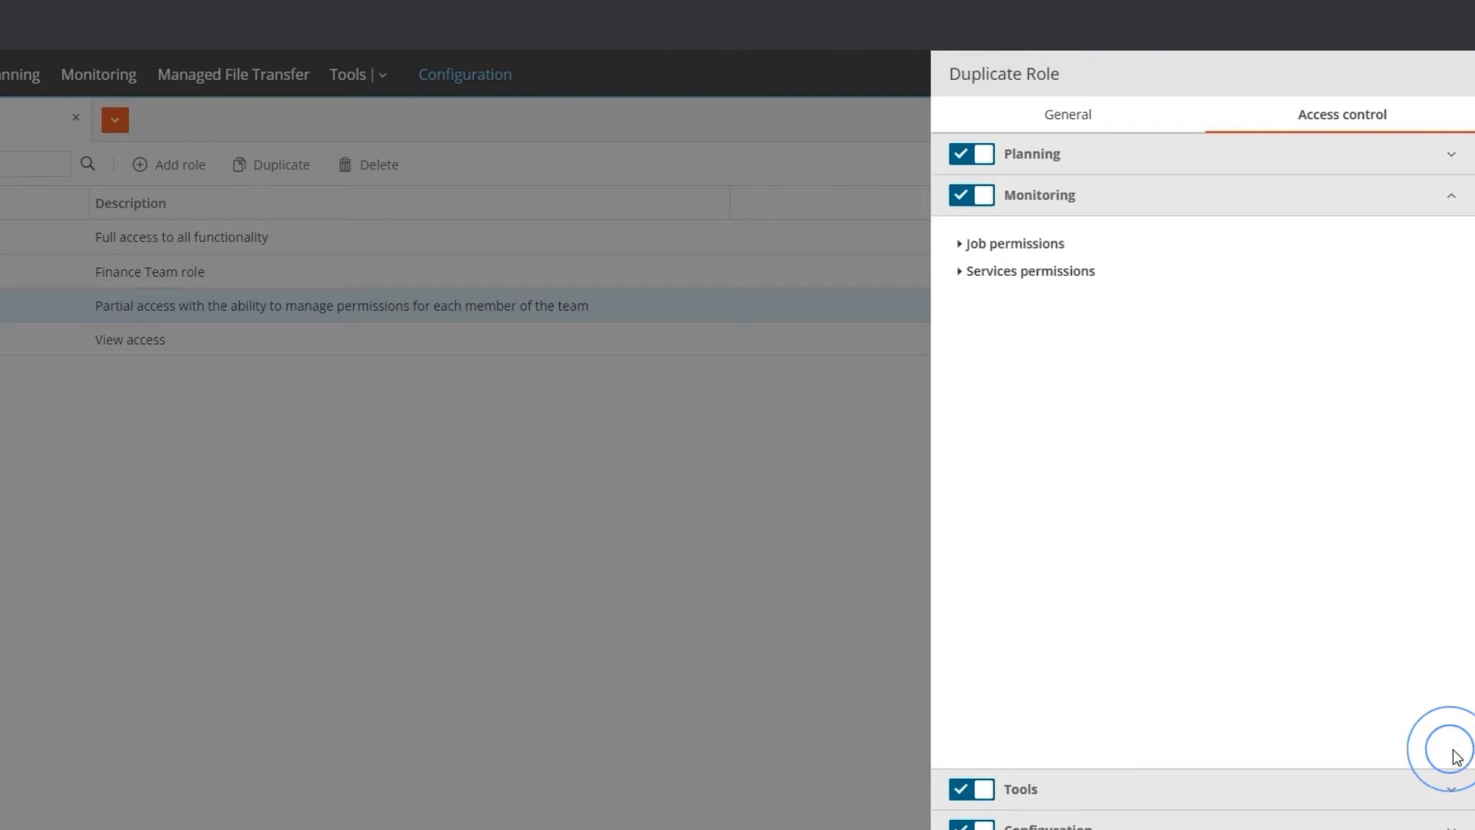
{"action": "left_click", "coordinate": [960, 246]}
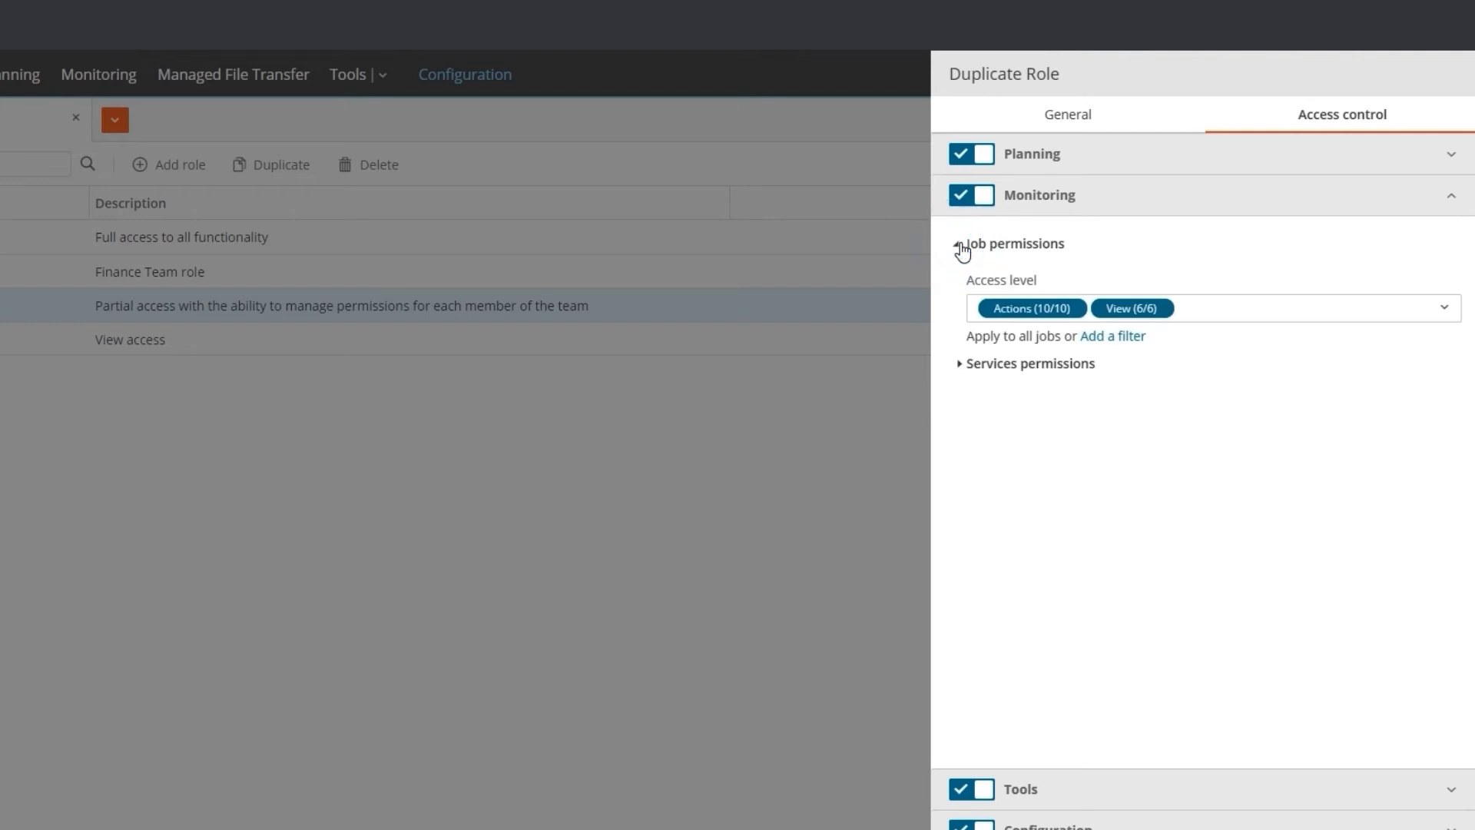
{"action": "left_click", "coordinate": [1446, 309]}
{"action": "left_click", "coordinate": [1439, 444]}
{"action": "scroll", "coordinate": [1074, 486], "scroll_direction": "down", "scroll_amount": 1}
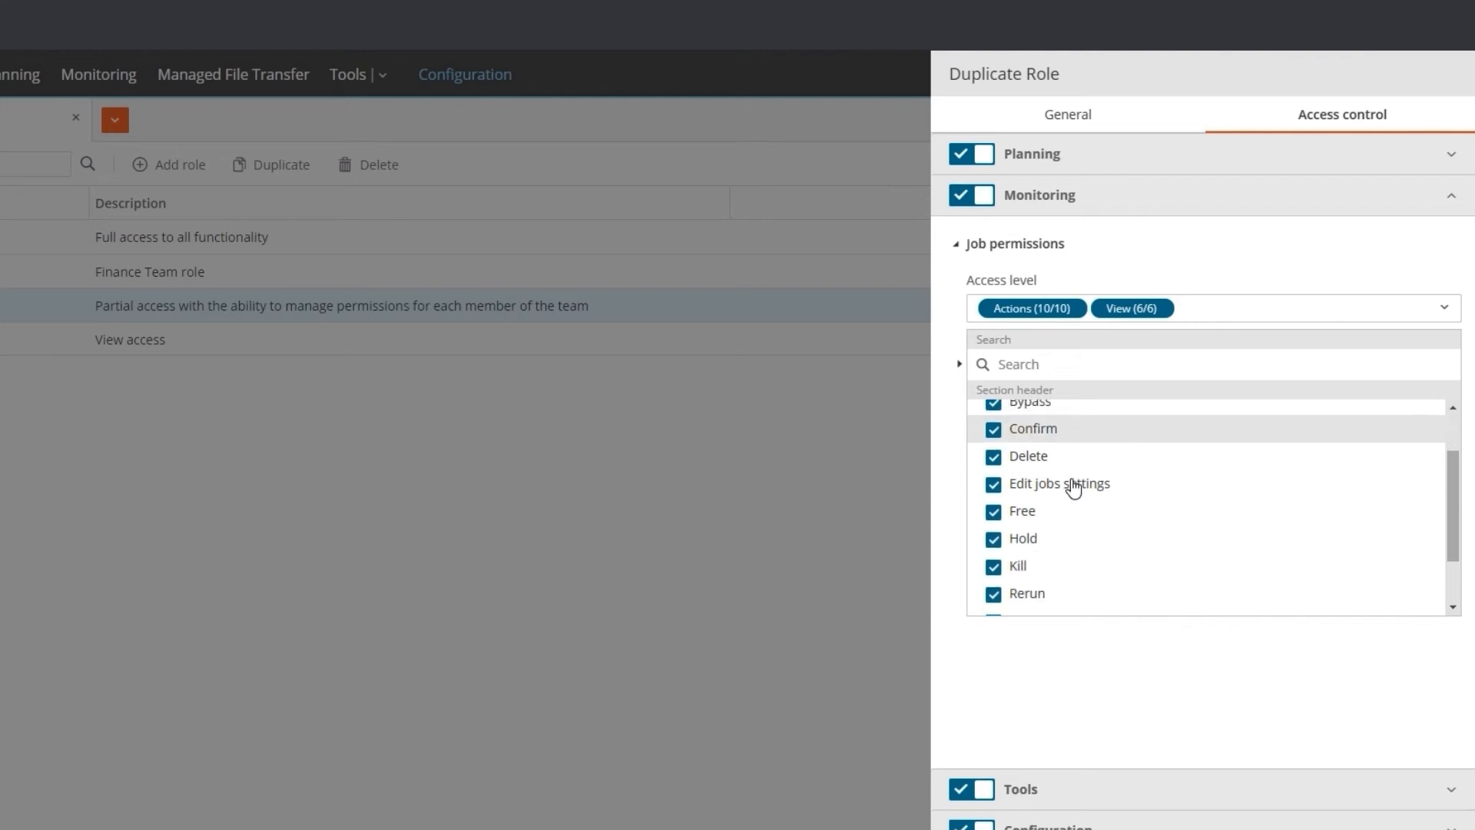
{"action": "scroll", "coordinate": [1074, 486], "scroll_direction": "down", "scroll_amount": 1}
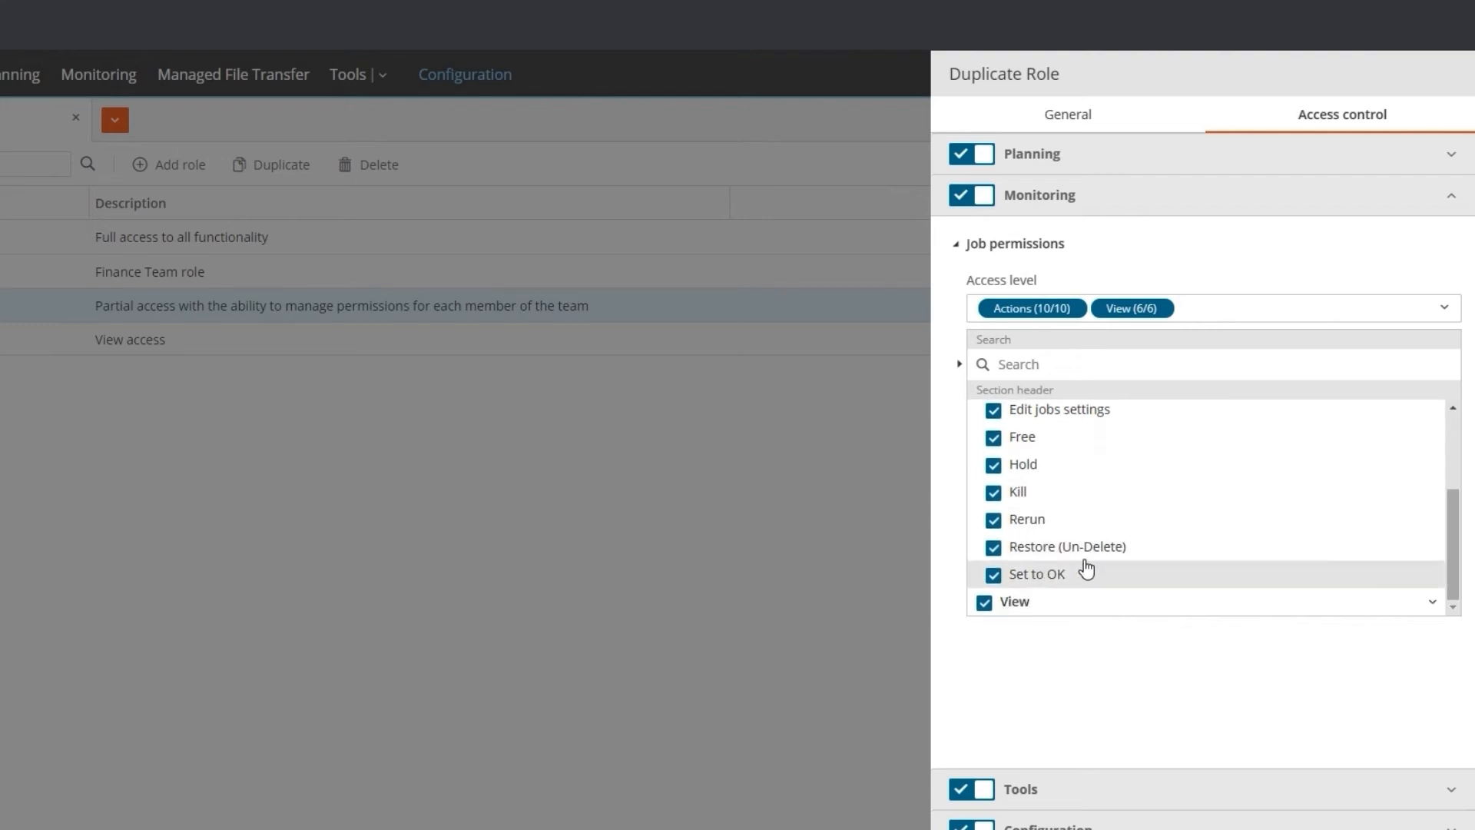
{"action": "left_click", "coordinate": [1012, 450]}
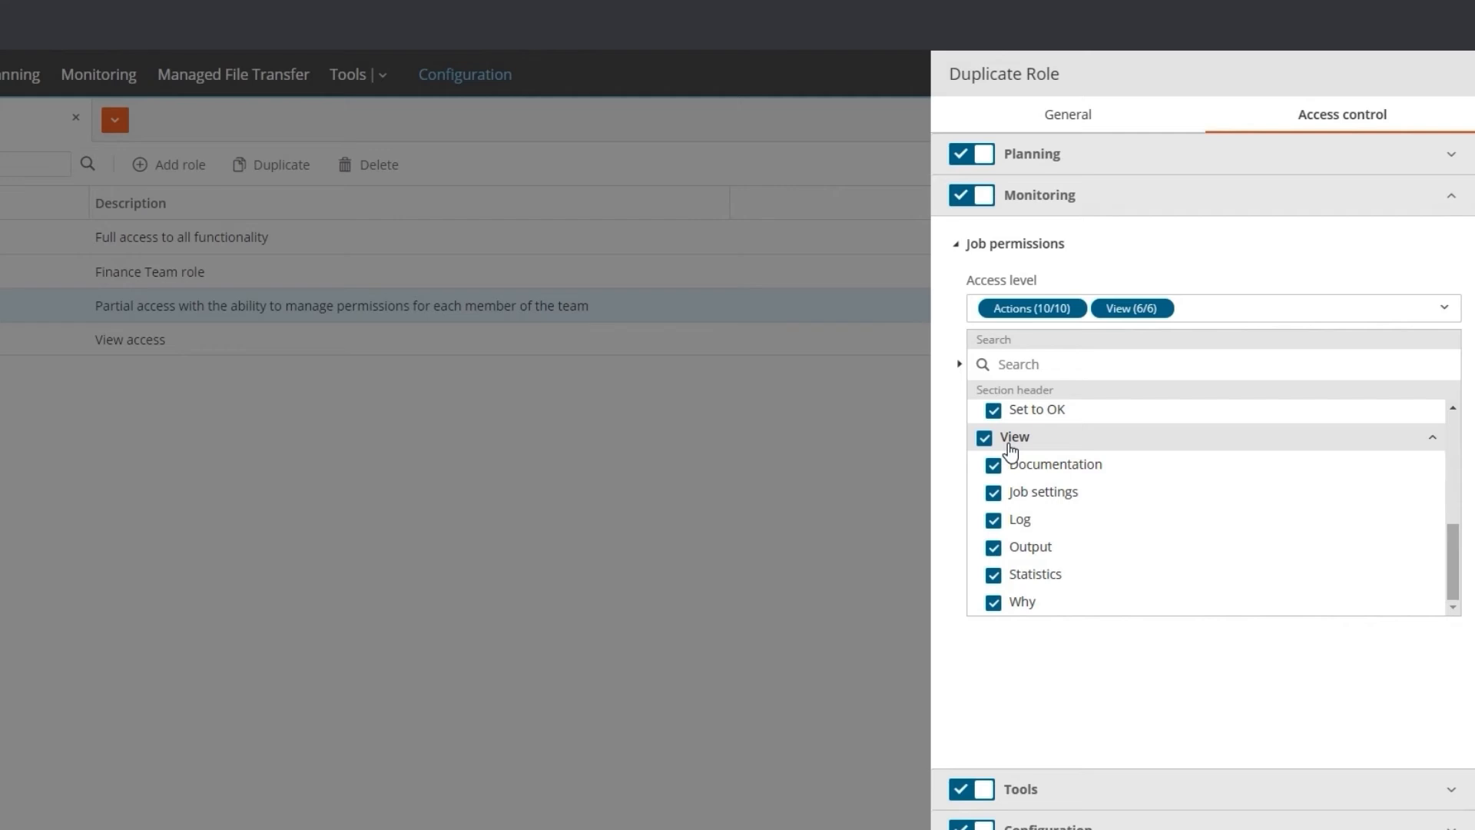
{"action": "left_click", "coordinate": [955, 368]}
Add a filter to the Monitoring job permissions so they apply when Folder Name starts with DP
{"action": "left_click", "coordinate": [1103, 341]}
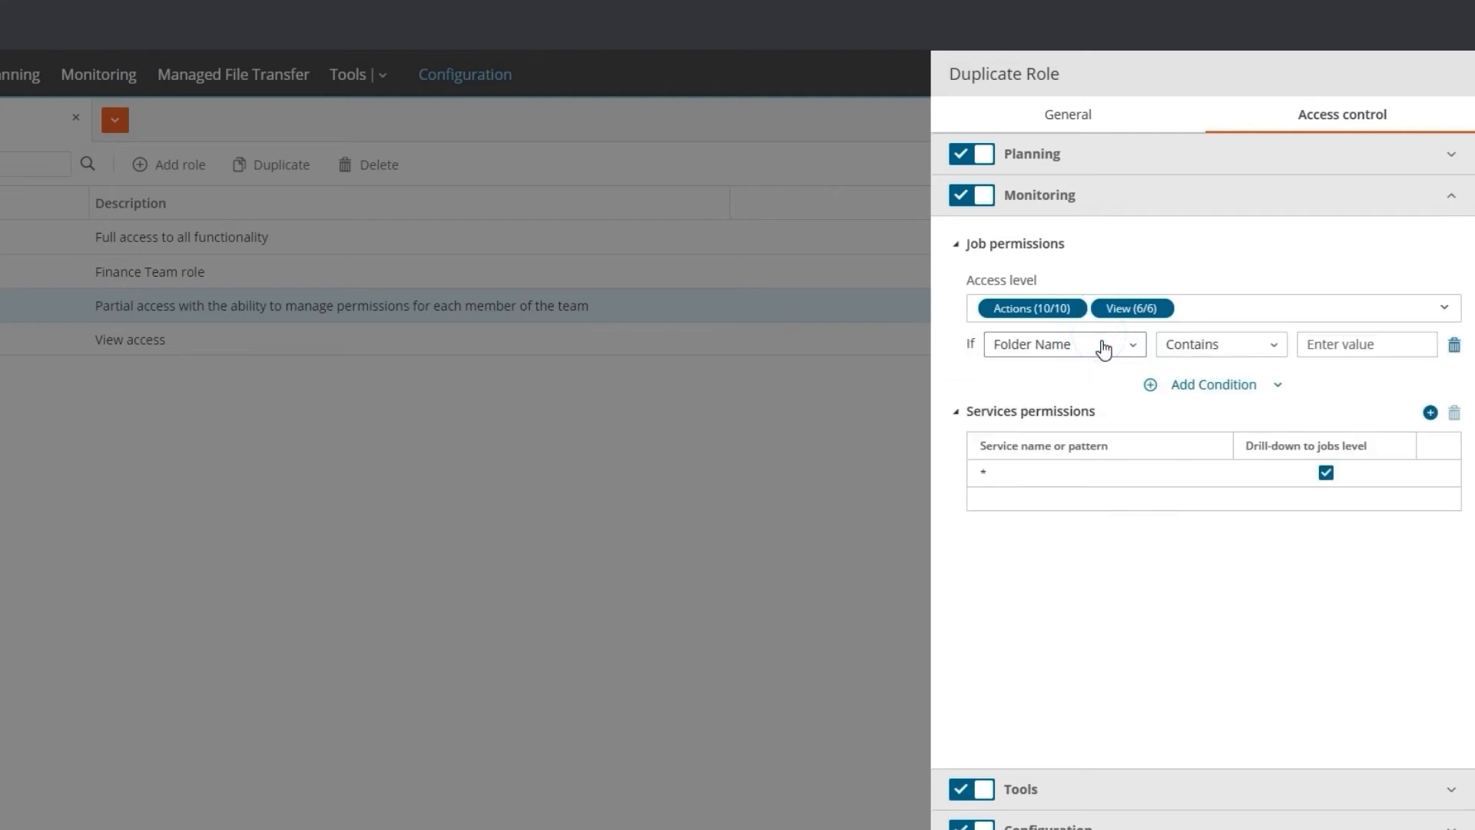
{"action": "left_click", "coordinate": [1056, 346]}
{"action": "left_click", "coordinate": [1181, 346]}
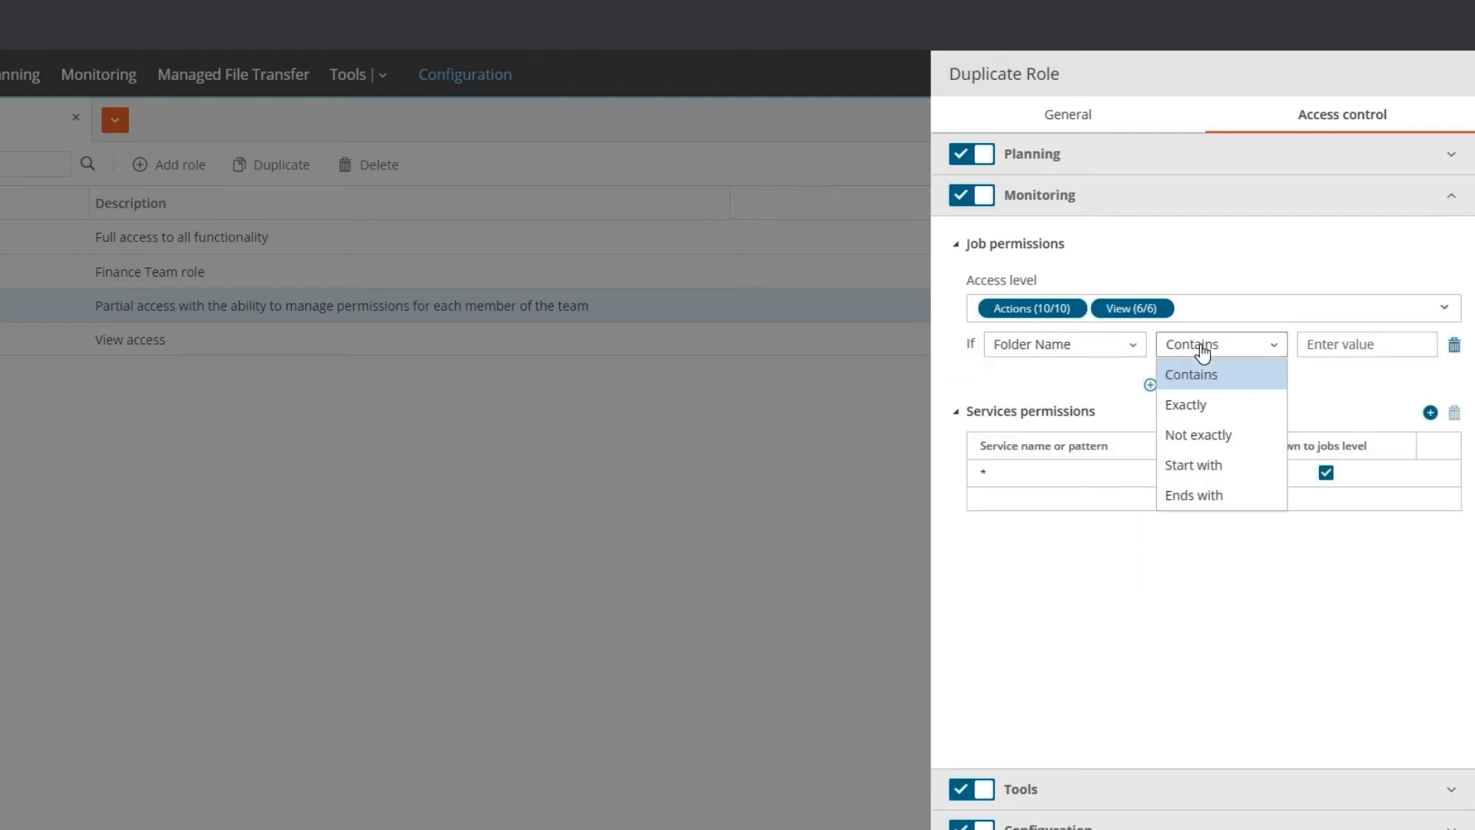
{"action": "left_click", "coordinate": [1212, 465]}
{"action": "left_click", "coordinate": [1348, 352]}
{"action": "type", "text": "DP"}
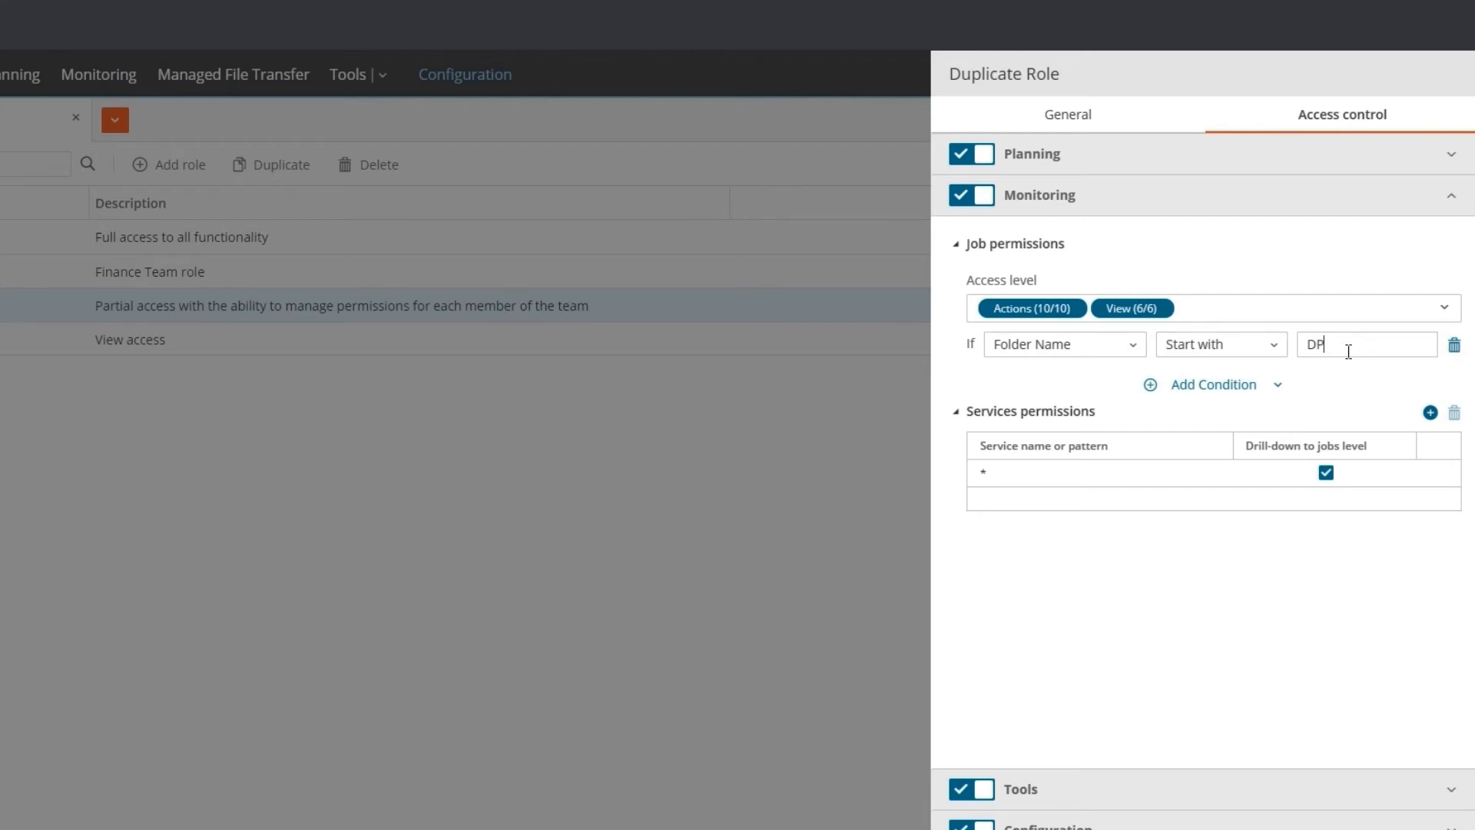
In the role's Tools access, set the Application Integrator access level to None
{"action": "left_click", "coordinate": [1431, 795]}
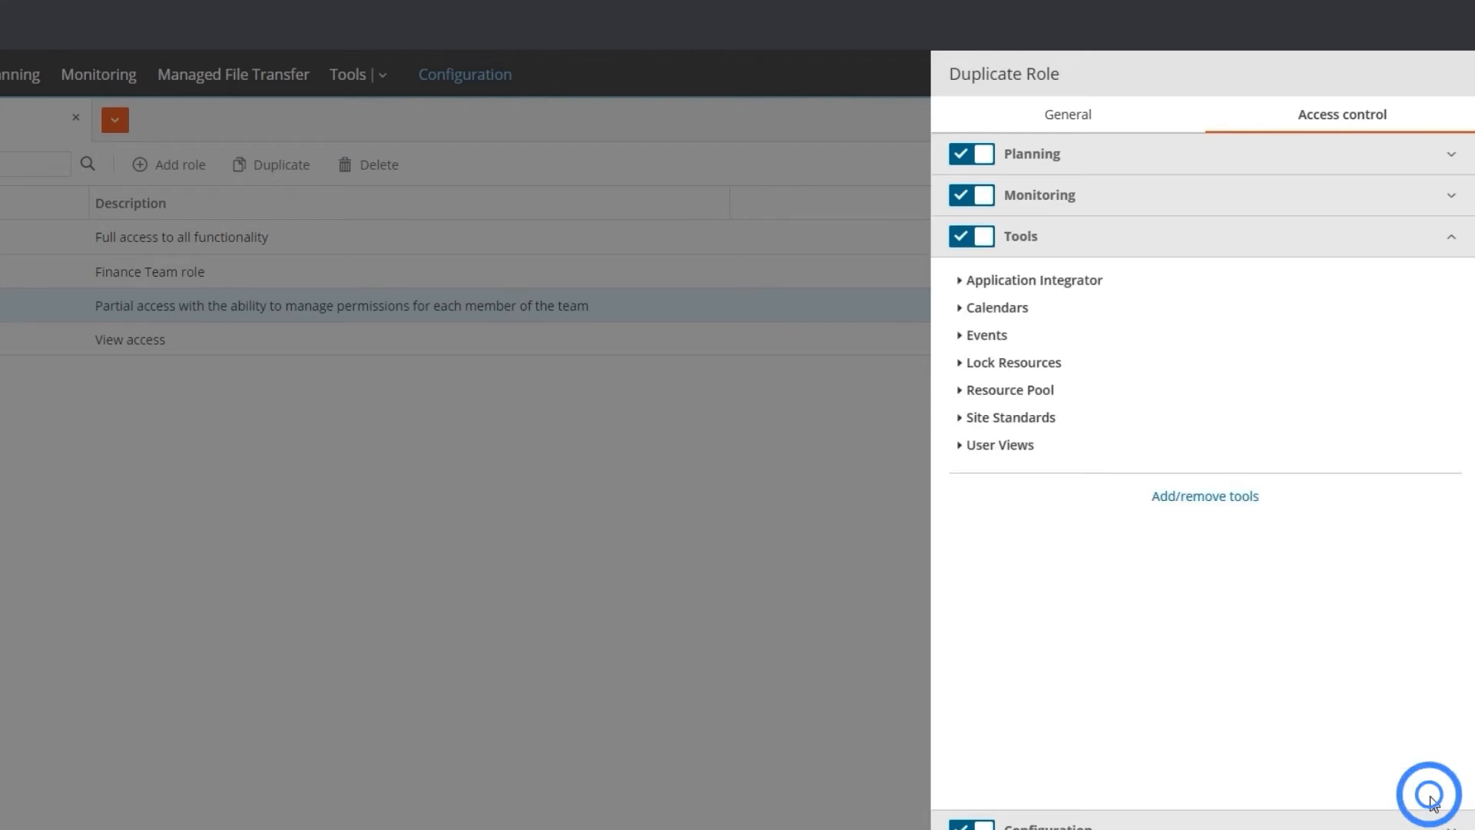
{"action": "left_click", "coordinate": [962, 281]}
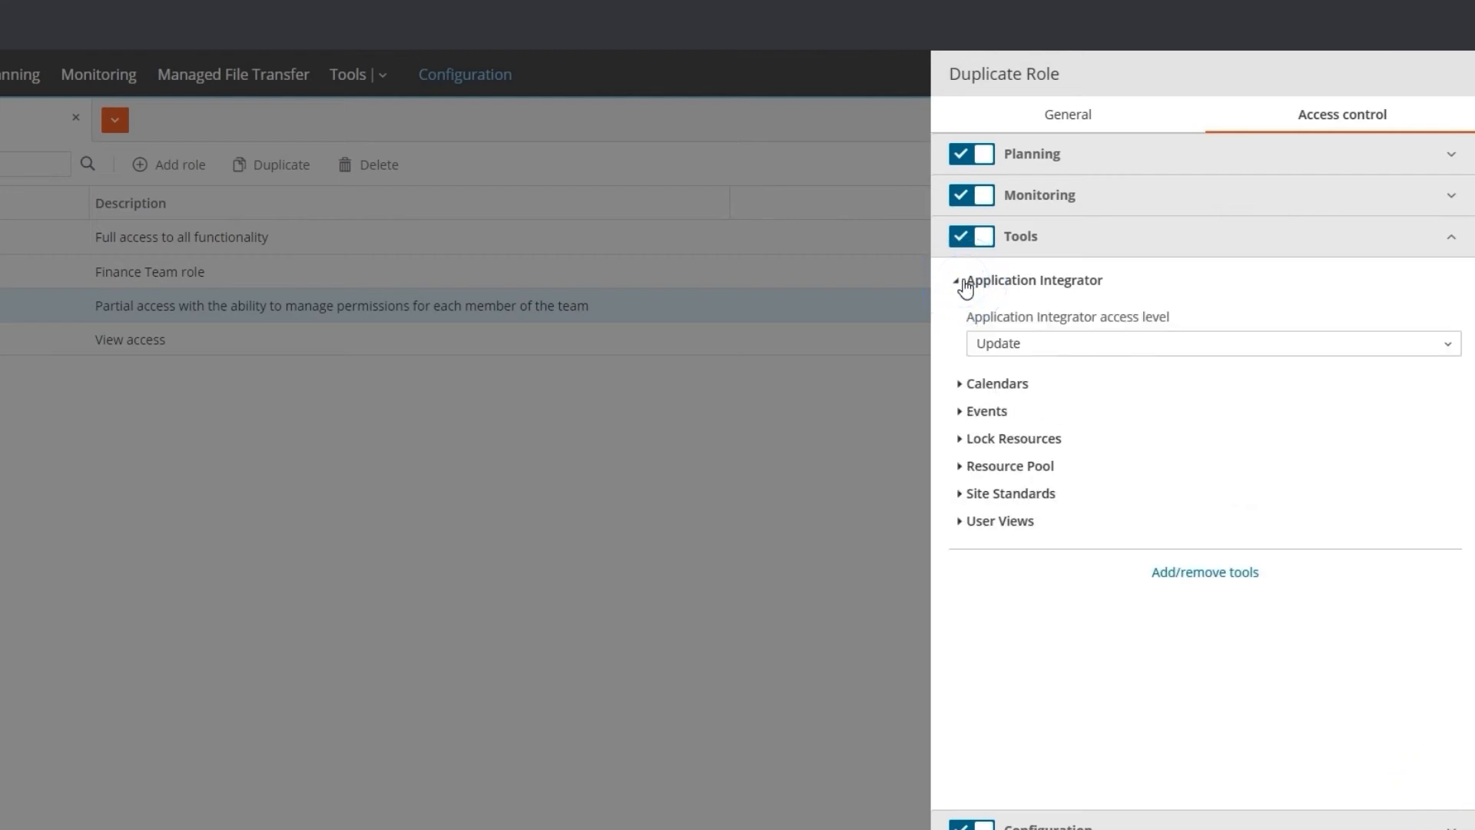
{"action": "left_click", "coordinate": [1047, 350]}
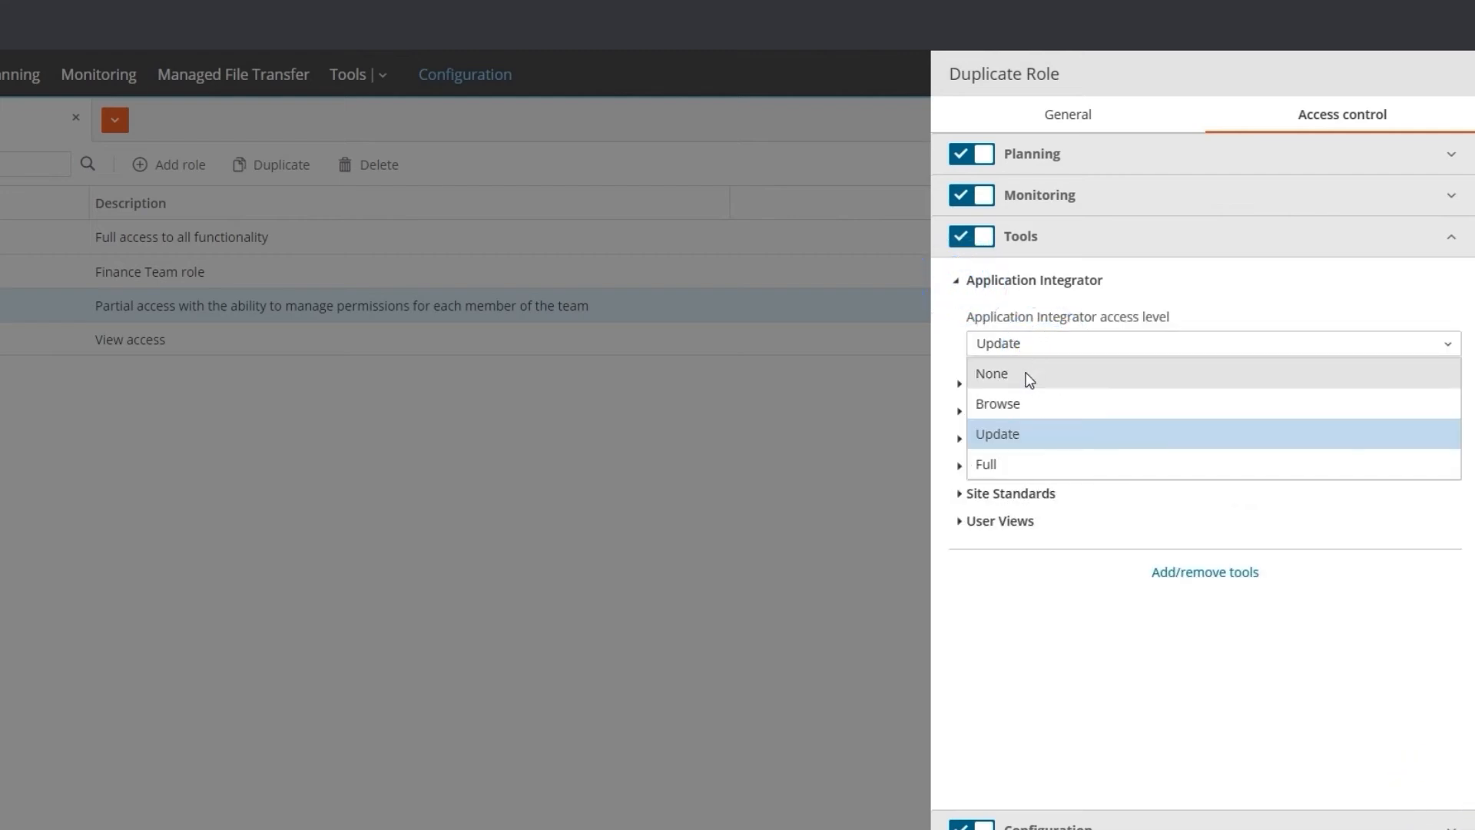
{"action": "left_click", "coordinate": [1028, 374]}
In the Configuration access, set the agent tag to DP_Tag with Full permission, and expand the Users, Roles, Run as and Admin settings
{"action": "left_click", "coordinate": [1433, 823]}
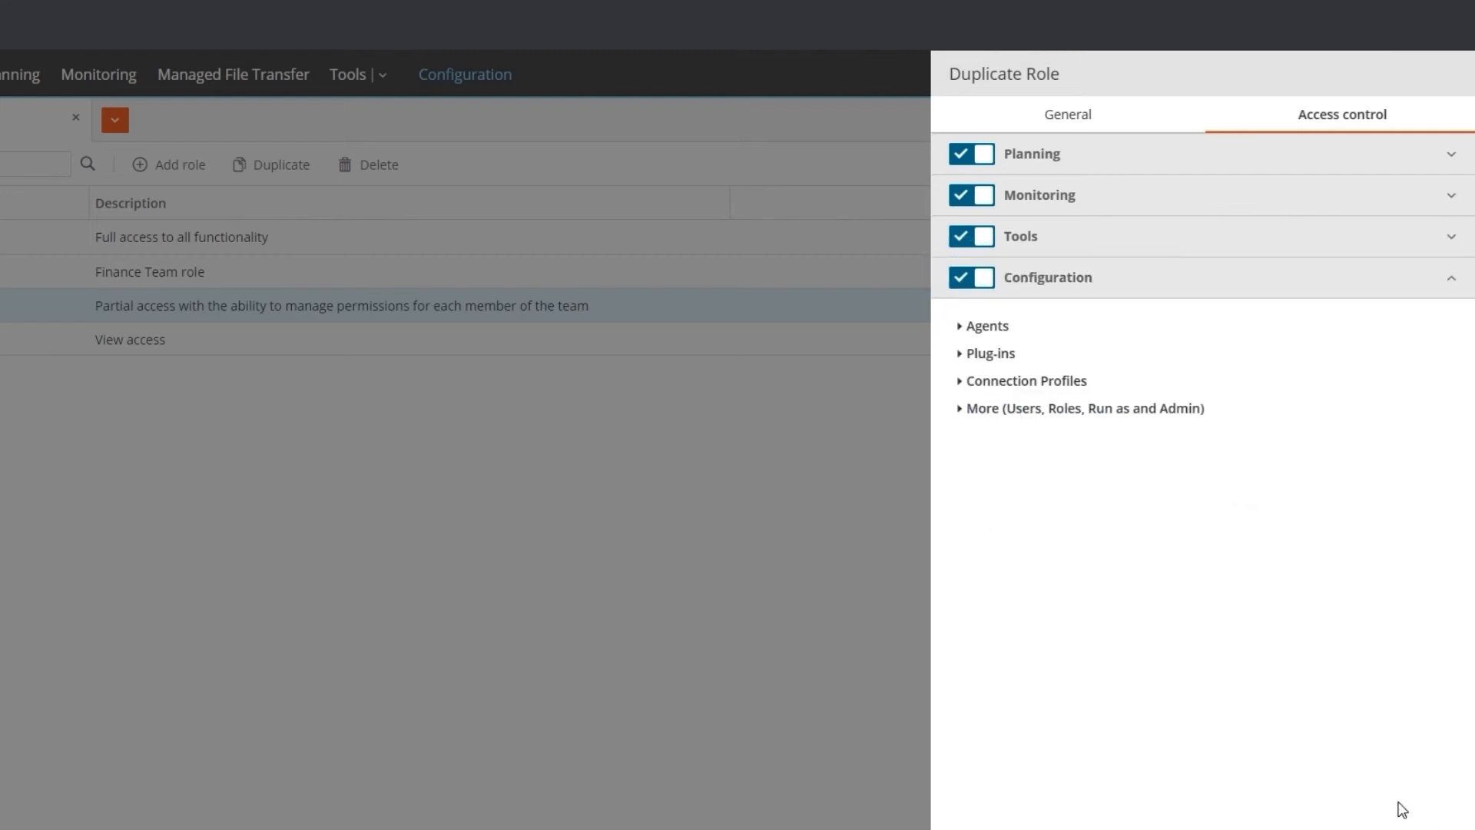
{"action": "left_click", "coordinate": [960, 328]}
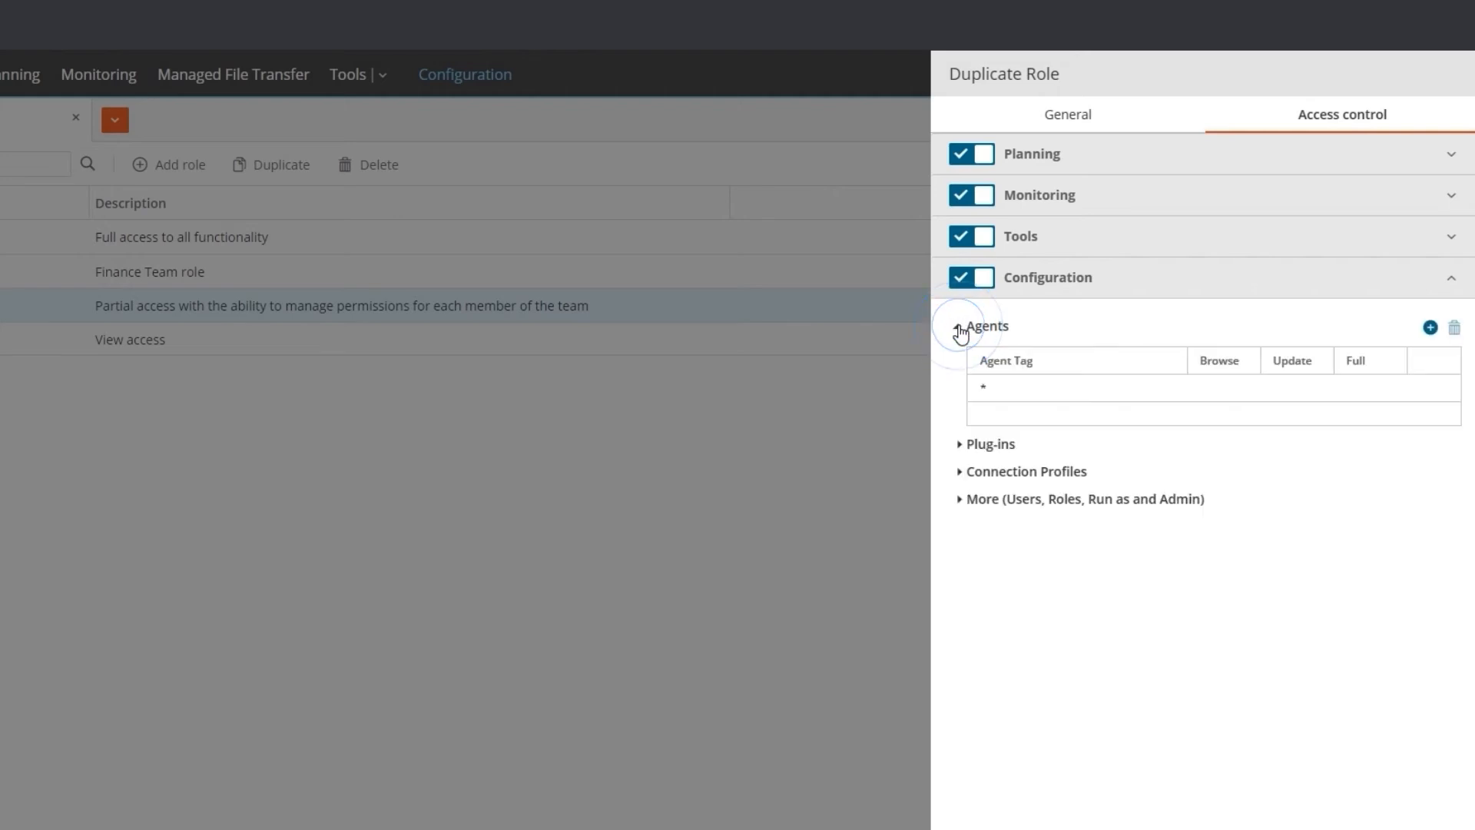
{"action": "left_click", "coordinate": [1003, 388]}
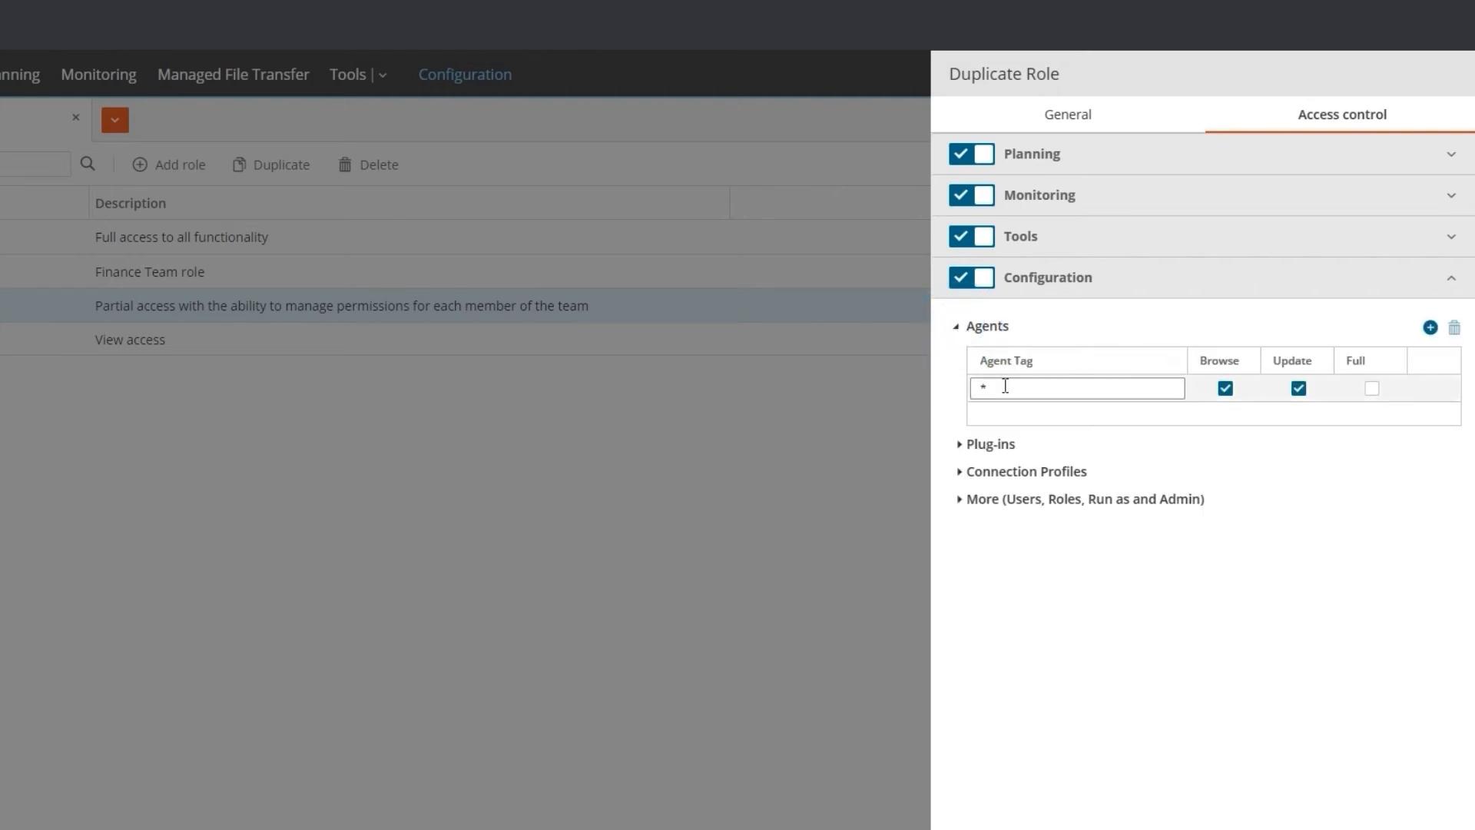
{"action": "type", "text": "DP_Tag"}
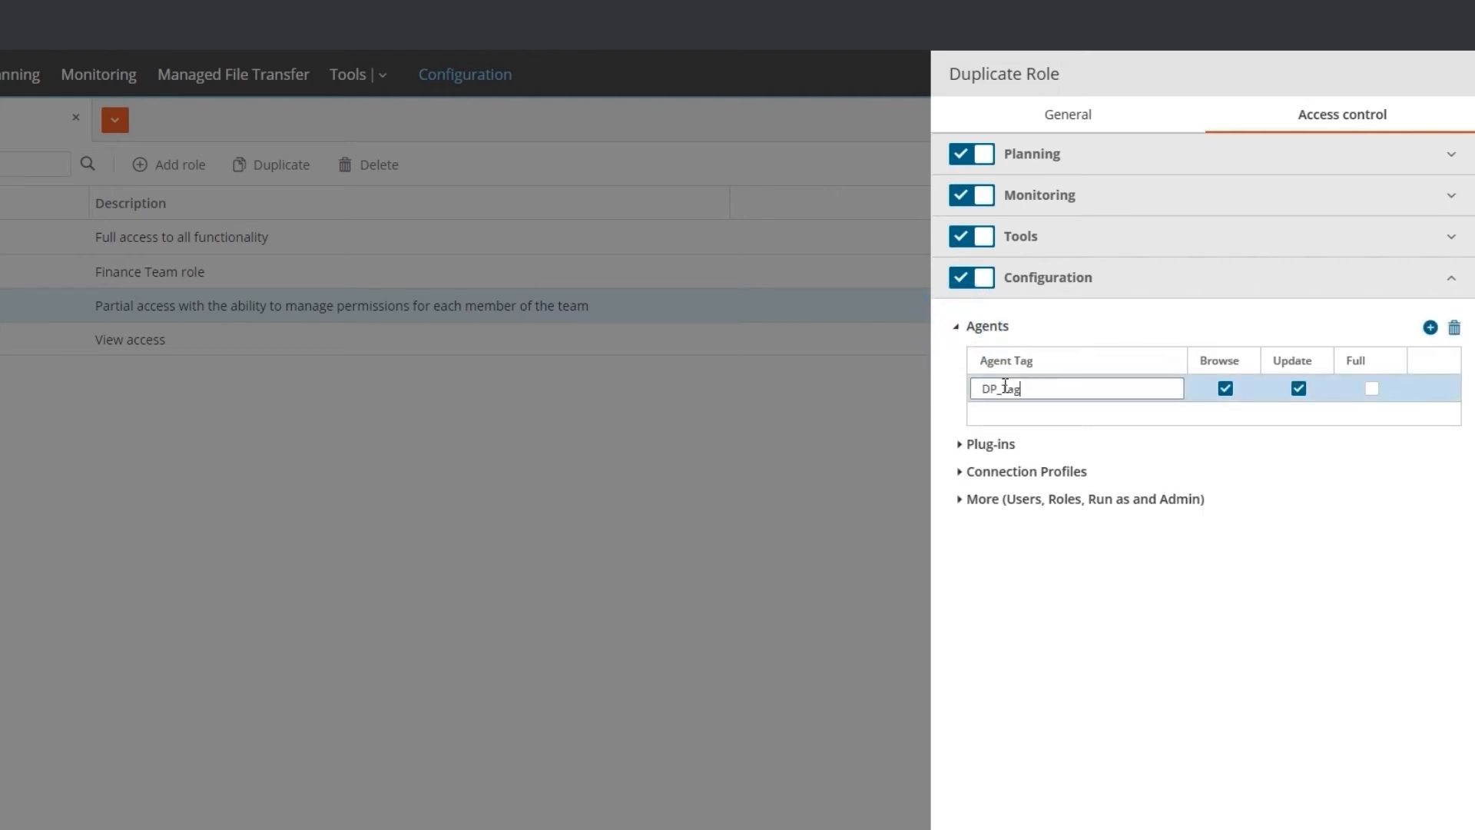
{"action": "left_click", "coordinate": [1372, 389]}
{"action": "left_click", "coordinate": [1372, 389]}
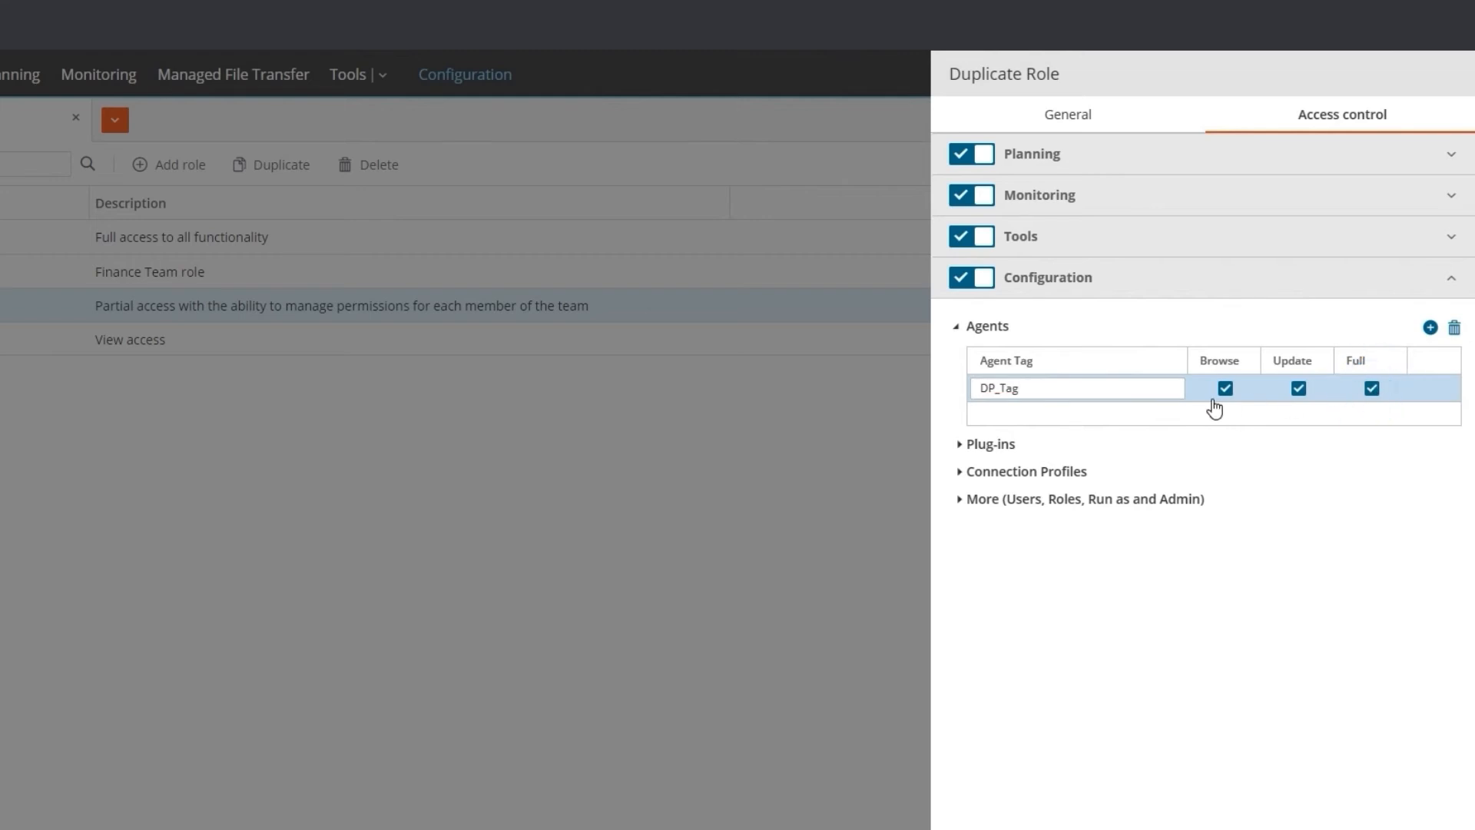
{"action": "left_click", "coordinate": [960, 501]}
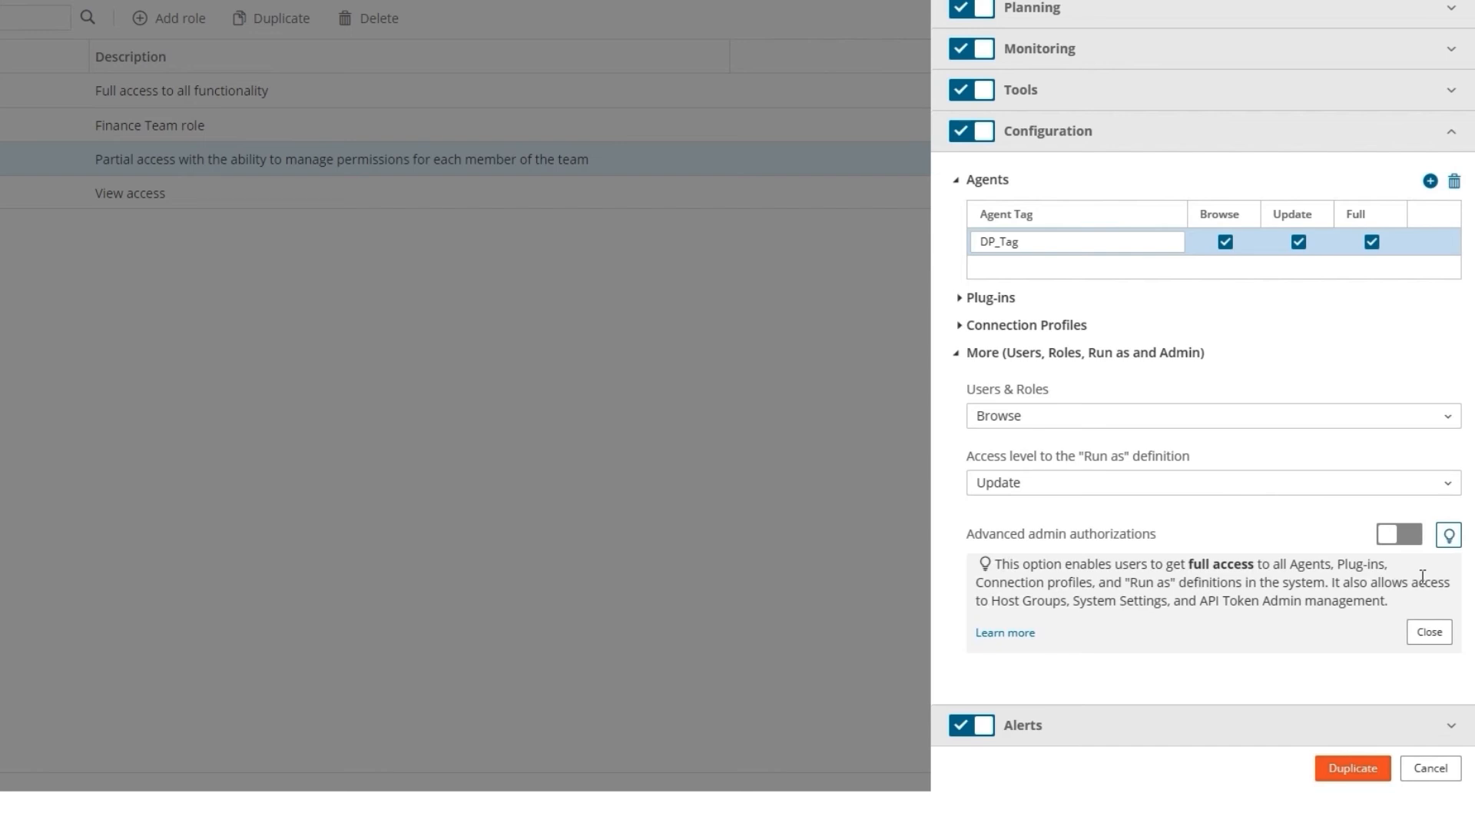
Choose Update as the Alerts access level and create the duplicated role
{"action": "left_click", "coordinate": [1444, 728]}
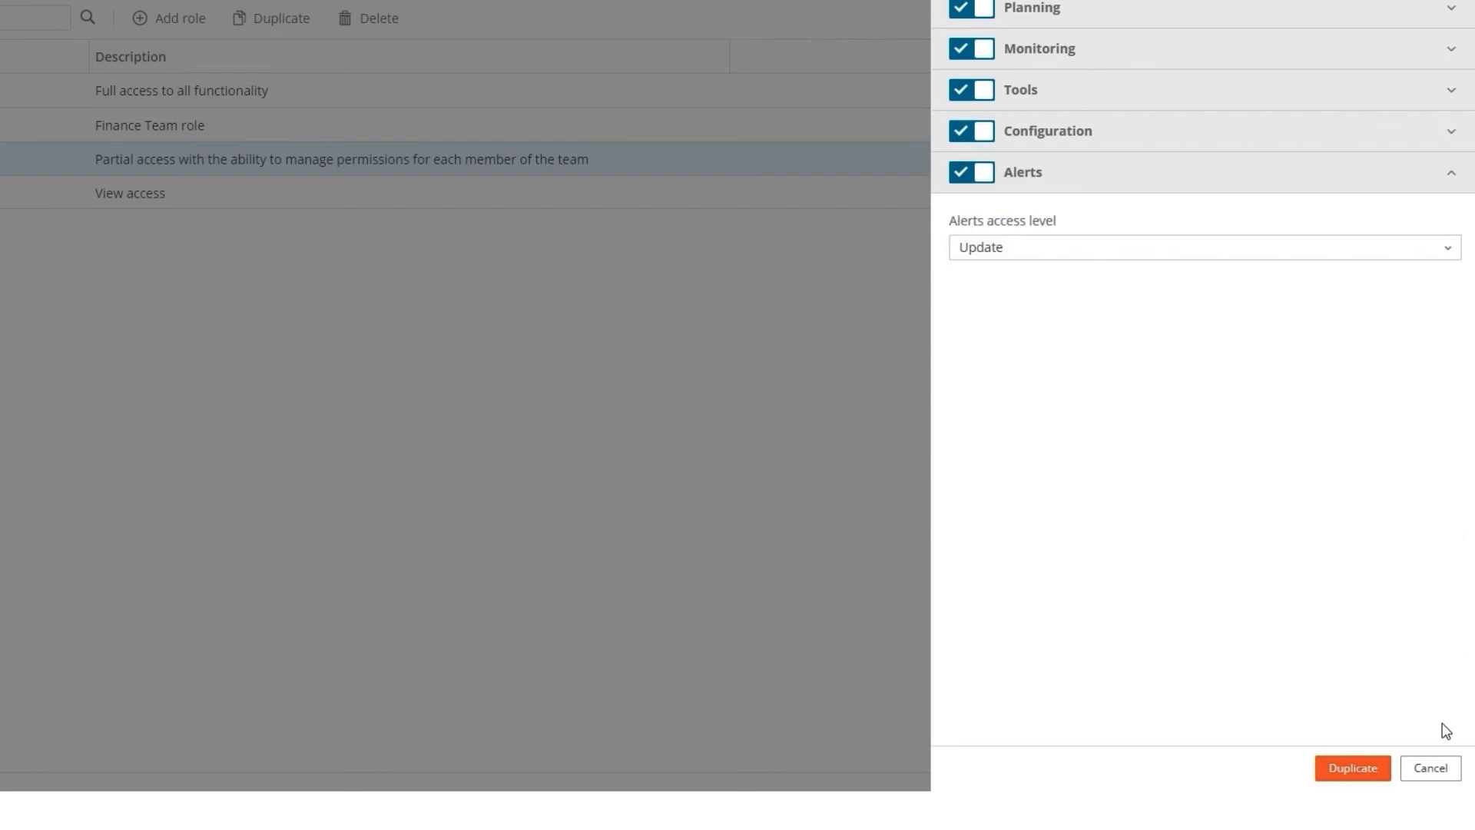
{"action": "left_click", "coordinate": [1146, 258]}
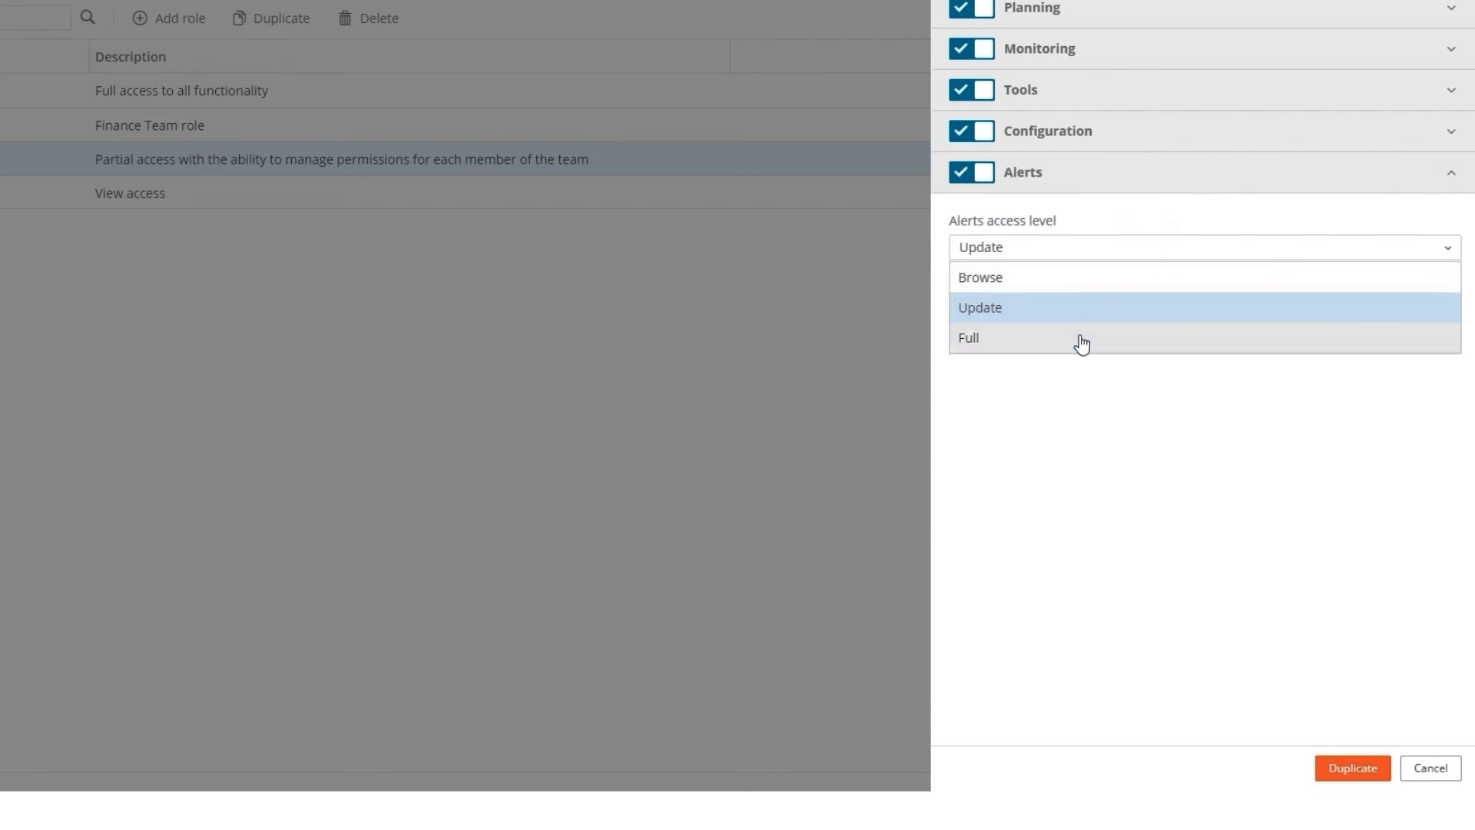
{"action": "left_click", "coordinate": [1057, 308]}
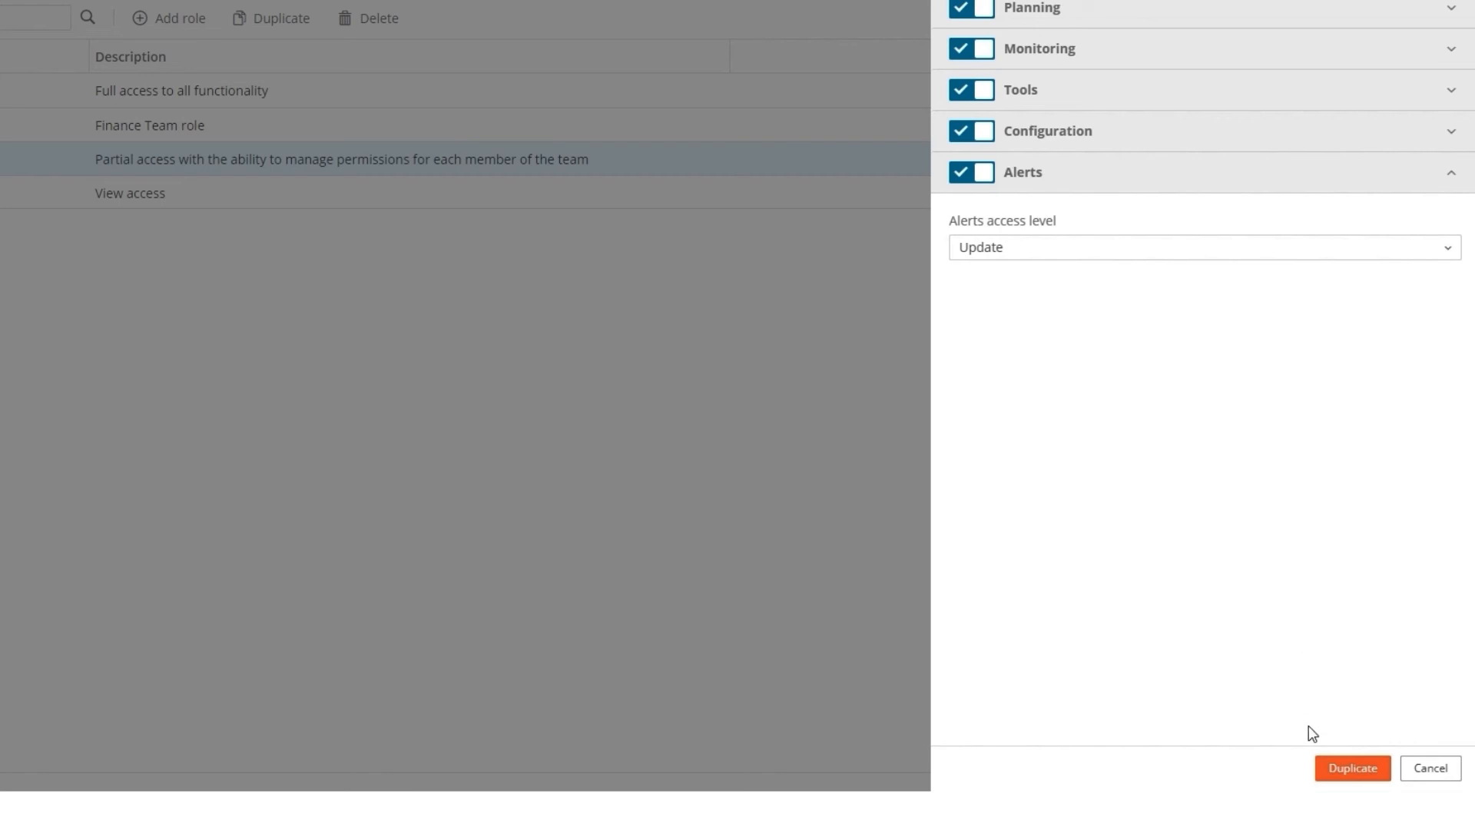
{"action": "left_click", "coordinate": [1325, 766]}
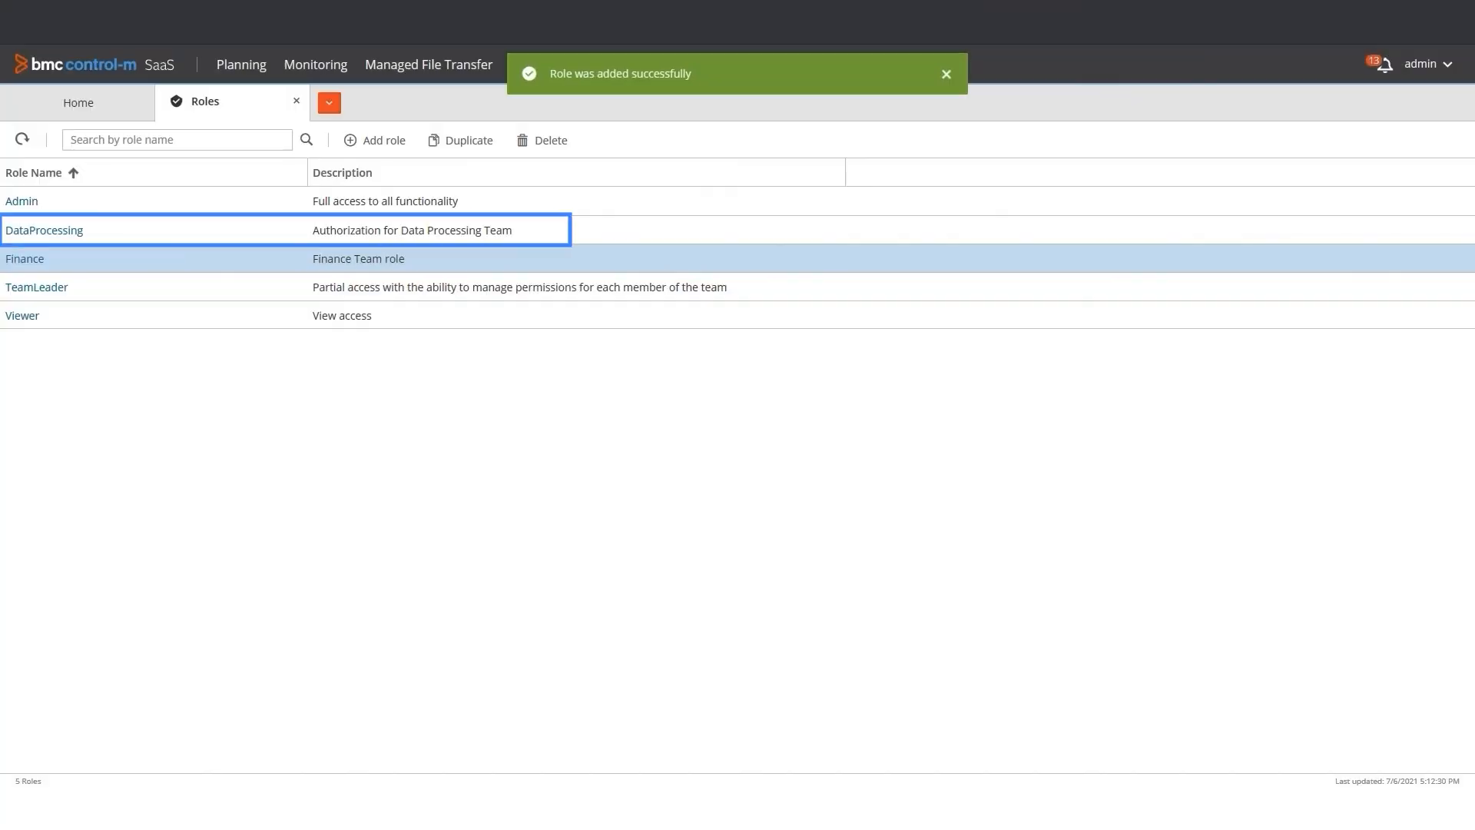
Add a new user with the team member's email address and assign the DataProcessing role
{"action": "left_click", "coordinate": [329, 102]}
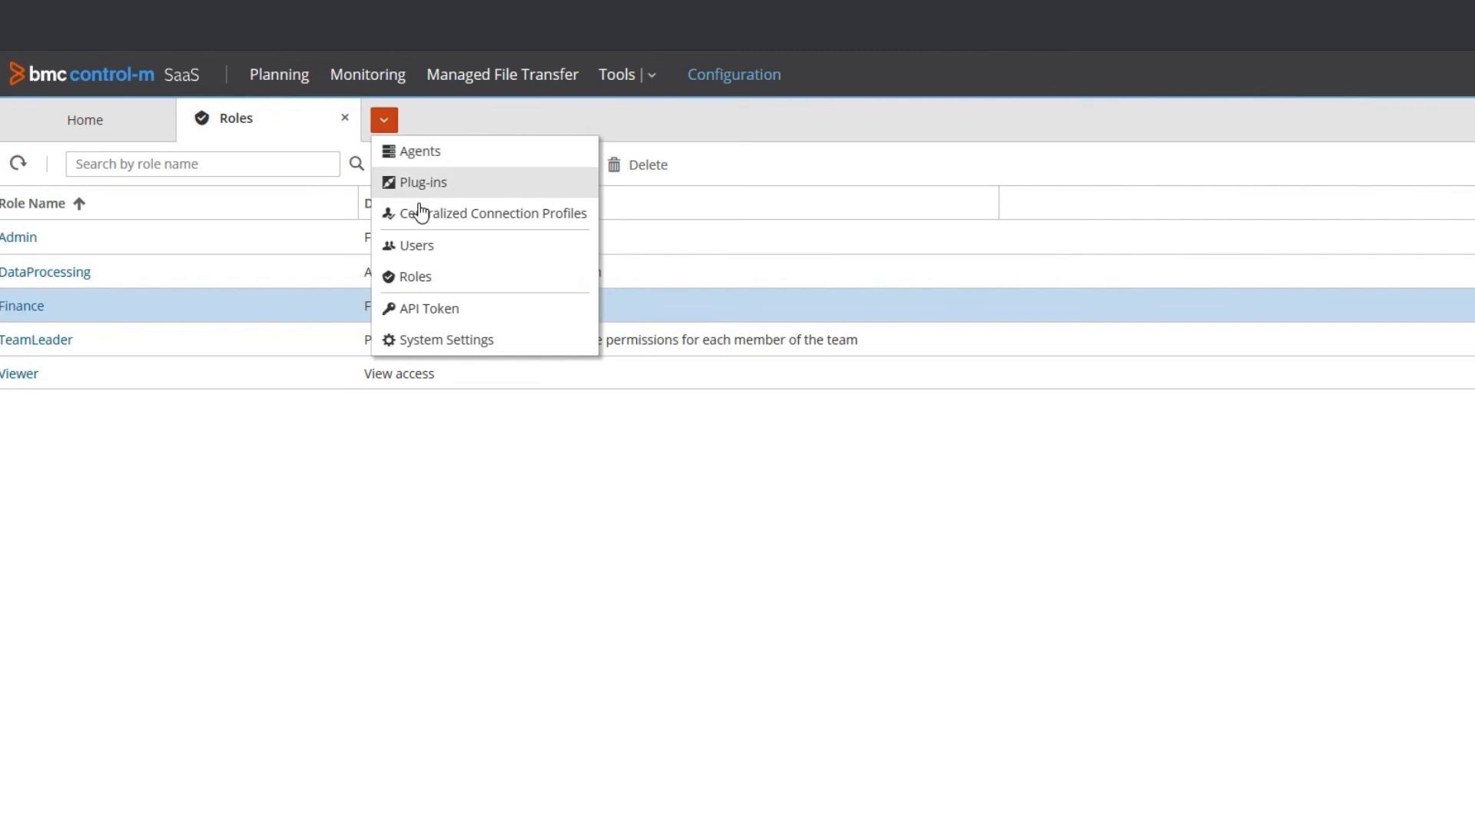
{"action": "left_click", "coordinate": [421, 246]}
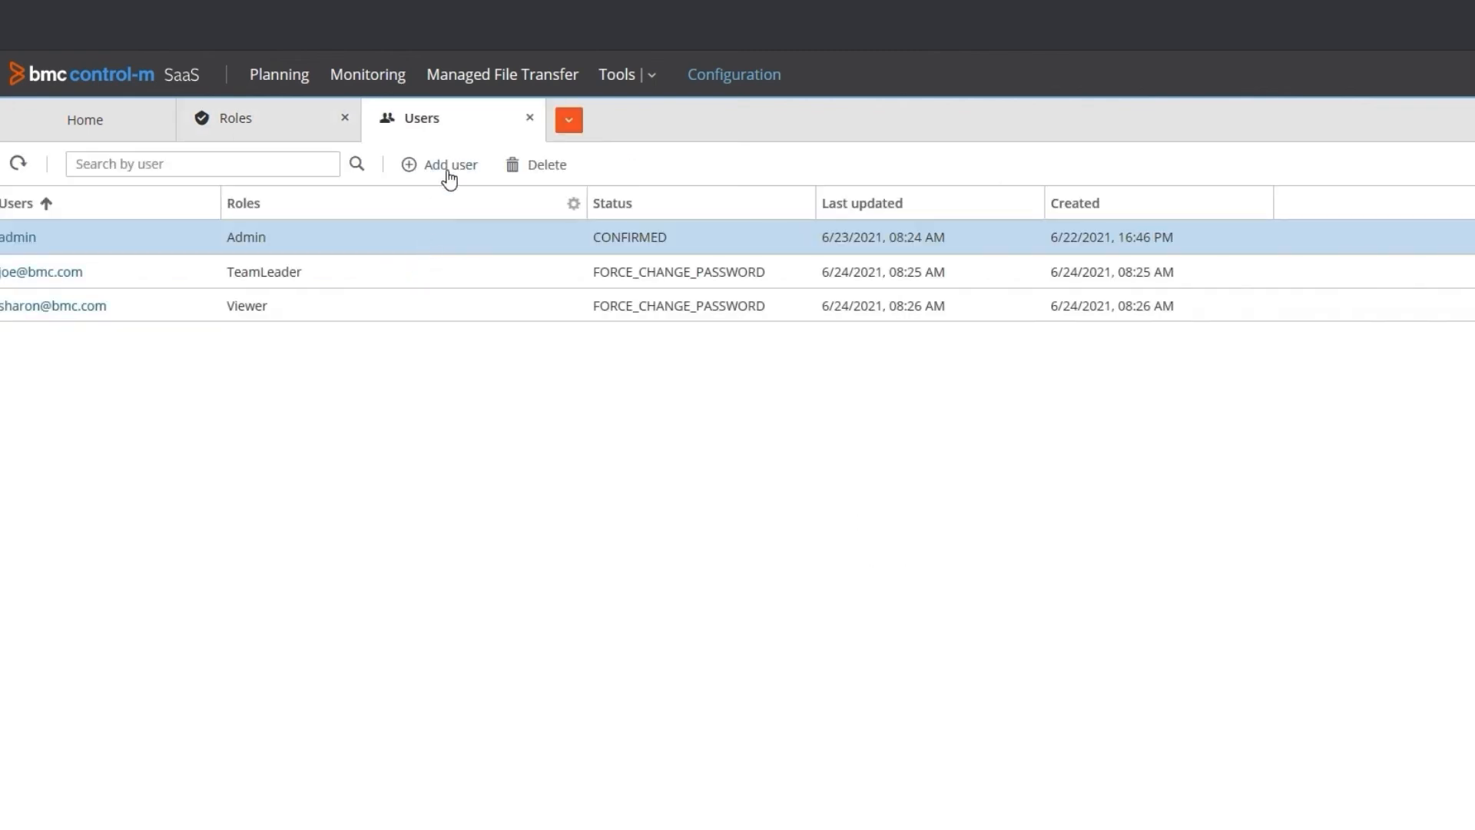
{"action": "left_click", "coordinate": [450, 175]}
{"action": "left_click", "coordinate": [1411, 363]}
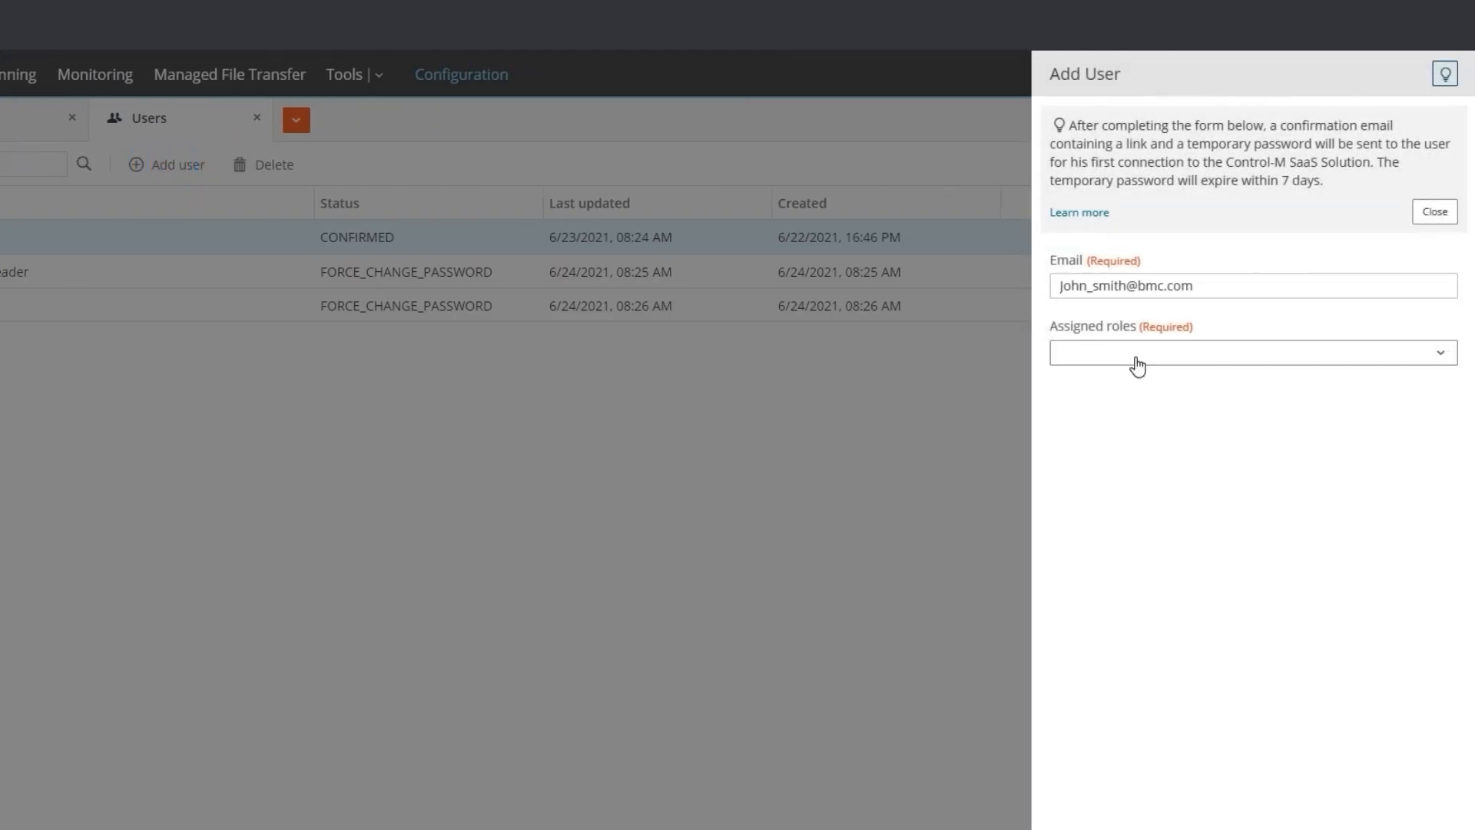
{"action": "left_click", "coordinate": [1136, 360]}
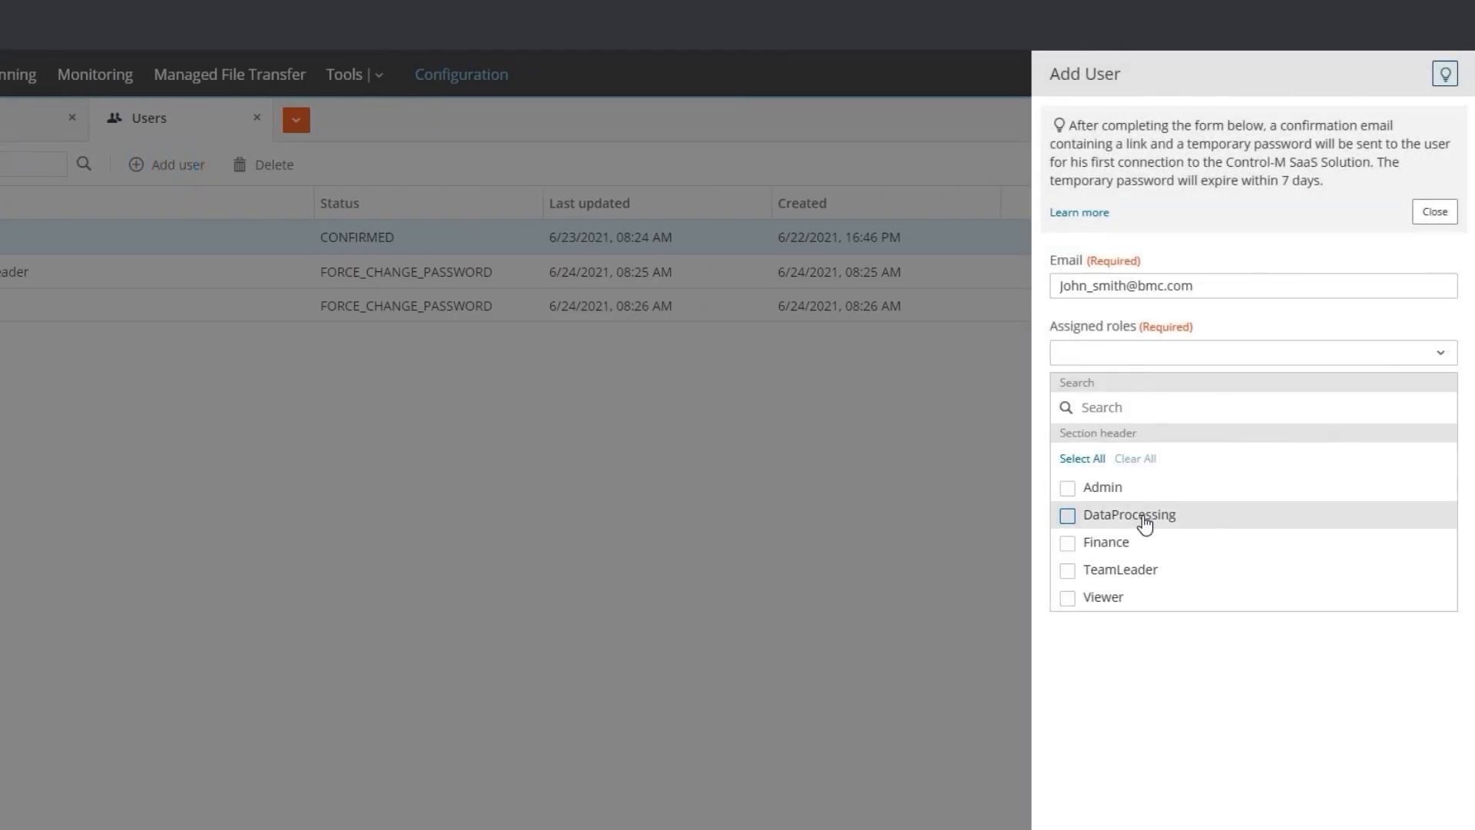
{"action": "left_click", "coordinate": [1068, 515]}
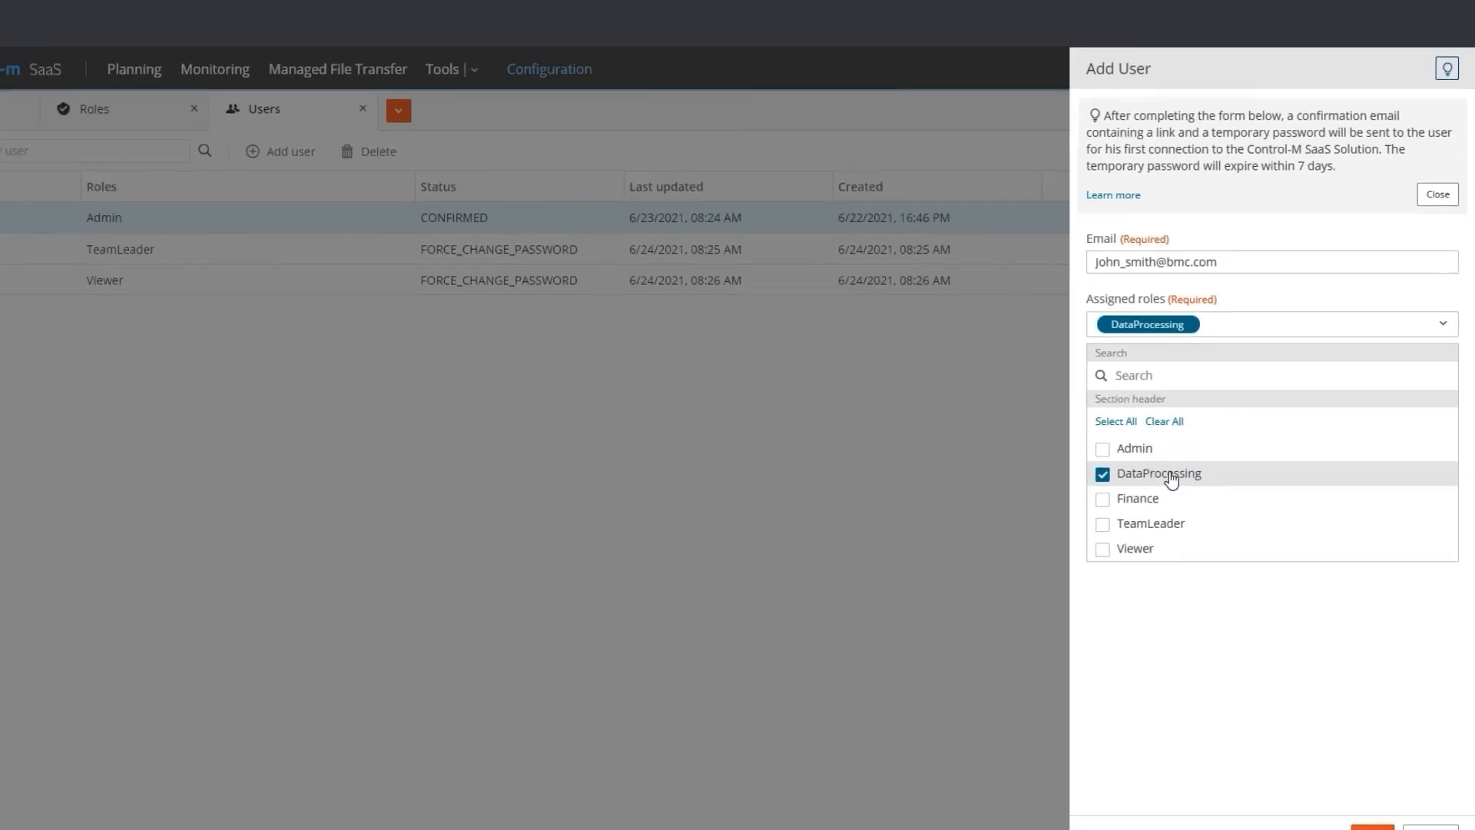
{"action": "left_click", "coordinate": [1382, 769]}
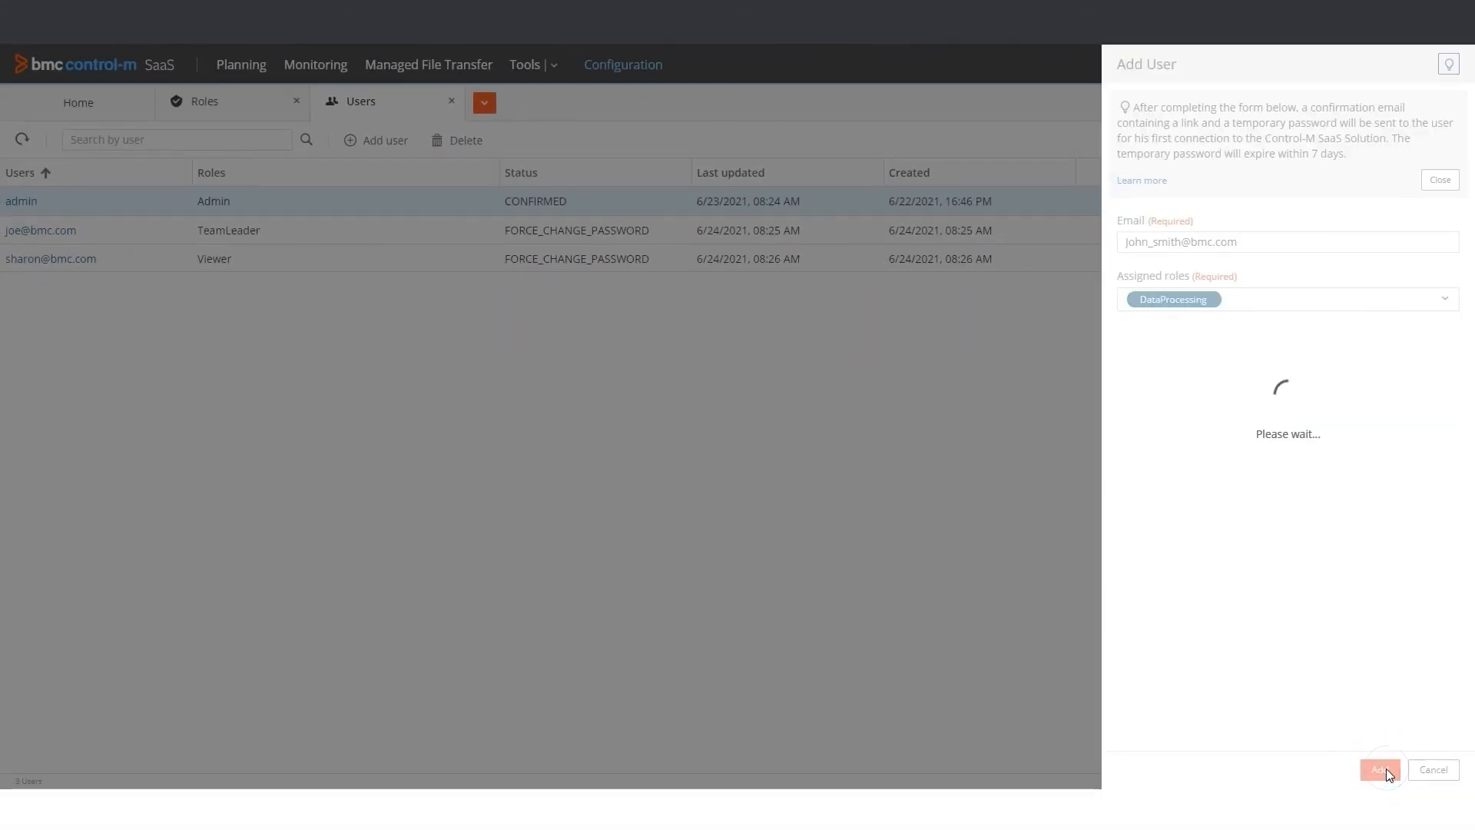